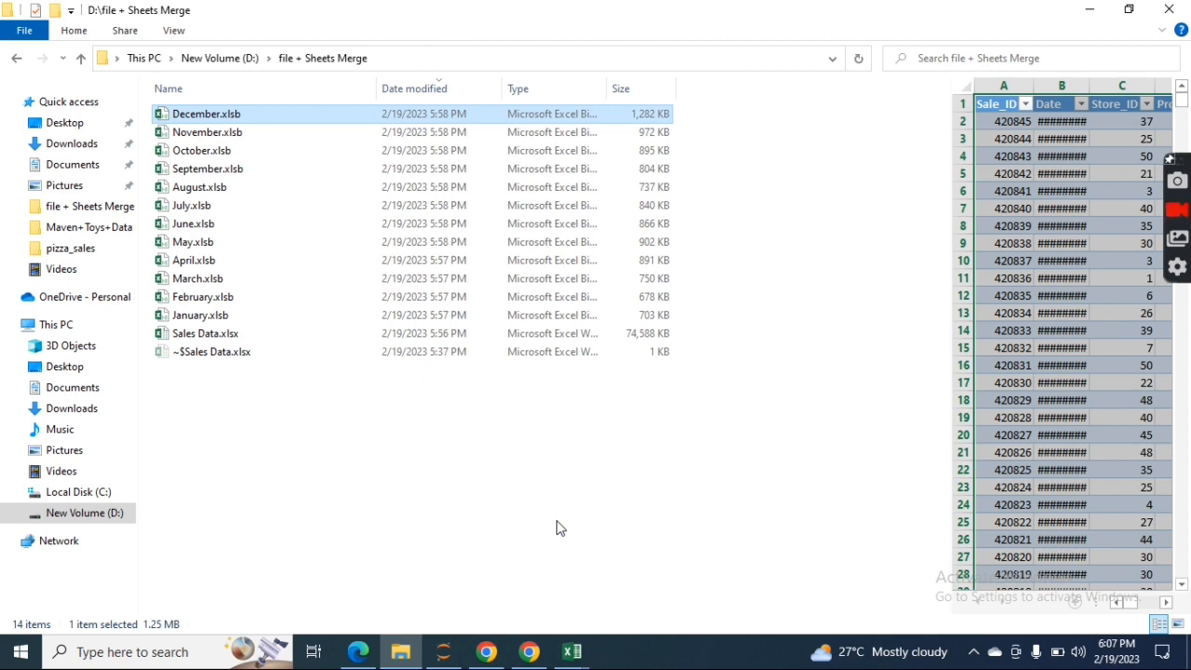
# - Switch to the Sales Data.xlsx workbook in Excel and view the Sheet4 sales table from its header row
pyautogui.click(583, 654)
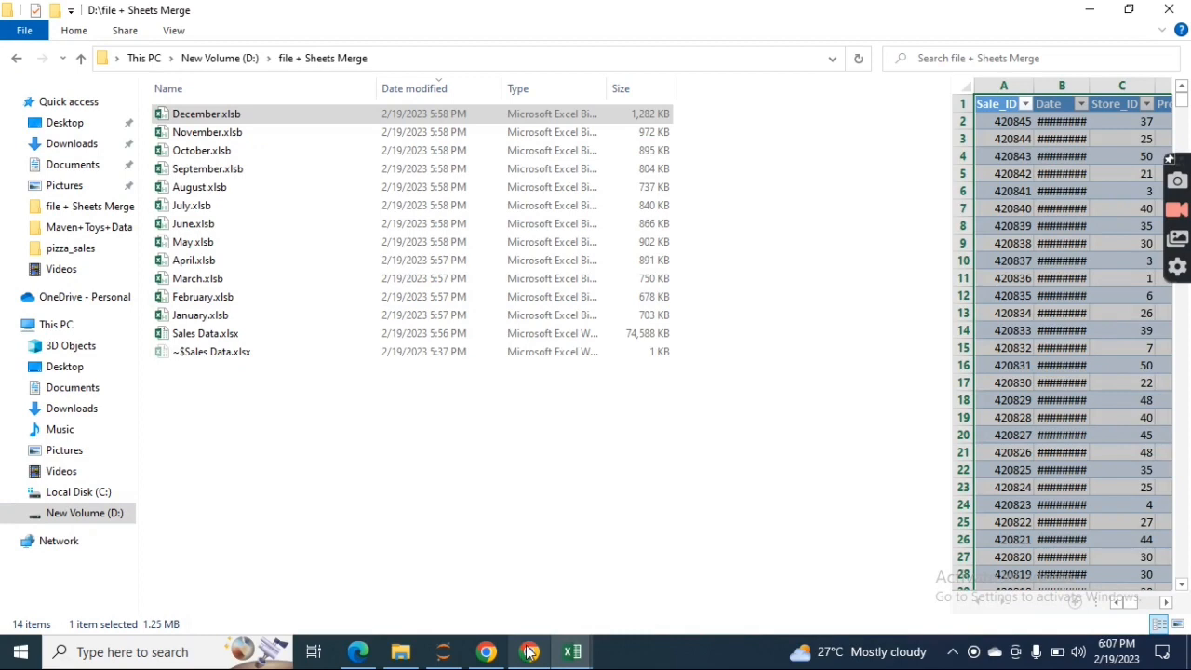
pyautogui.click(572, 652)
pyautogui.click(524, 587)
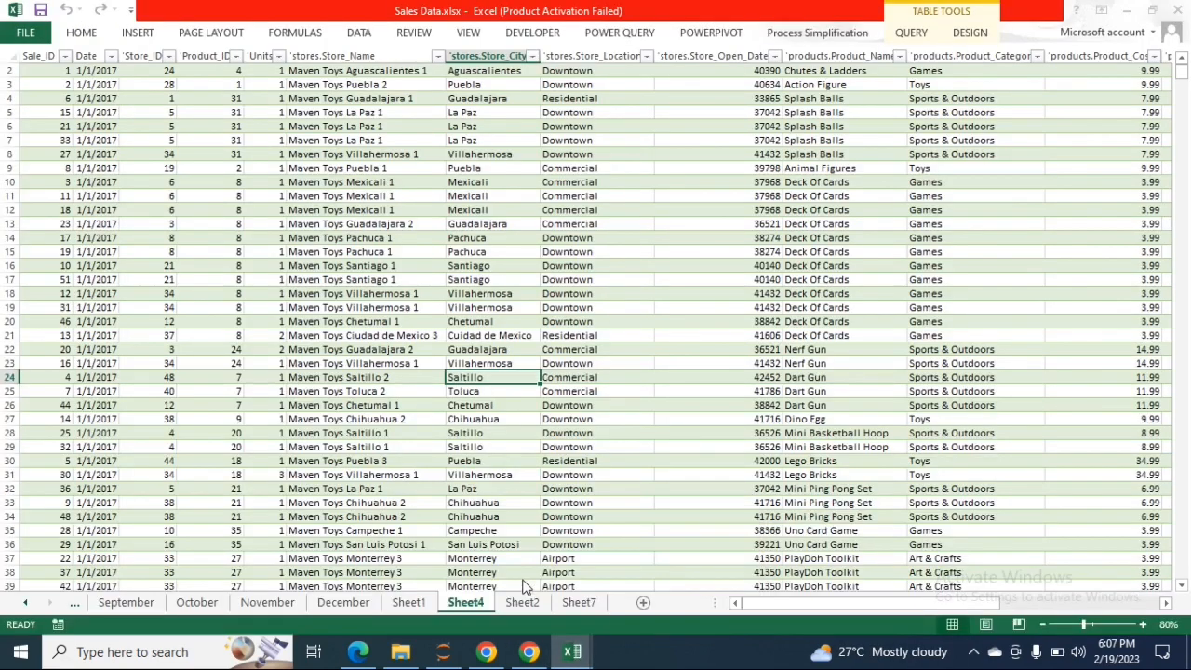
pyautogui.click(1082, 15)
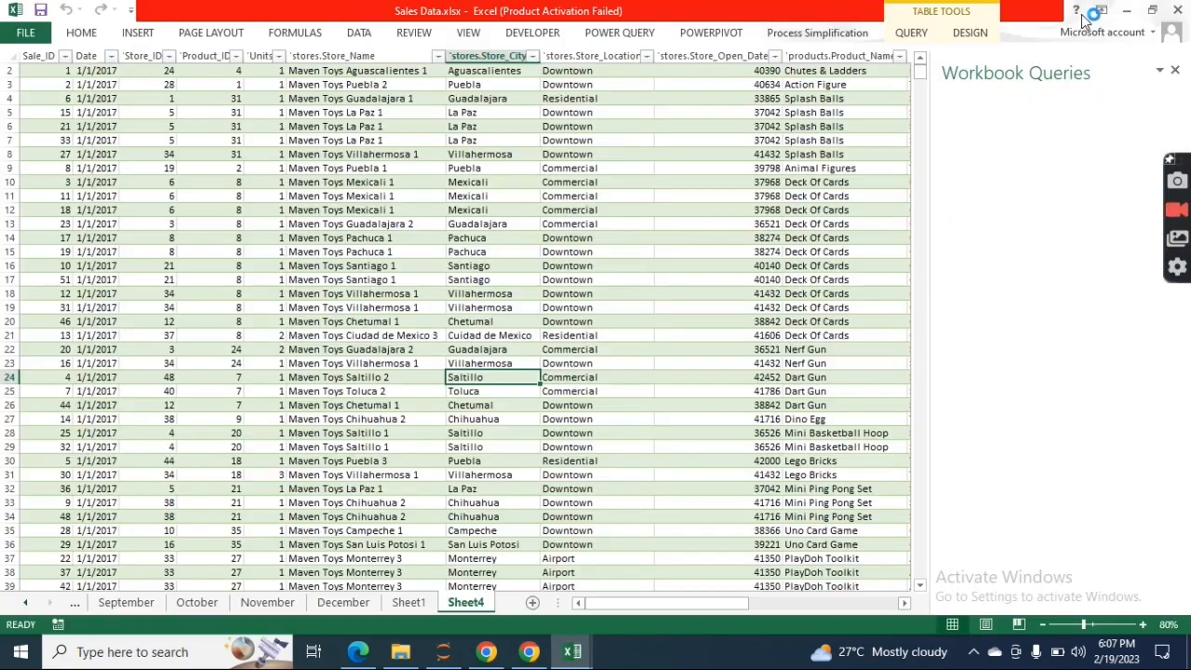
pyautogui.click(606, 213)
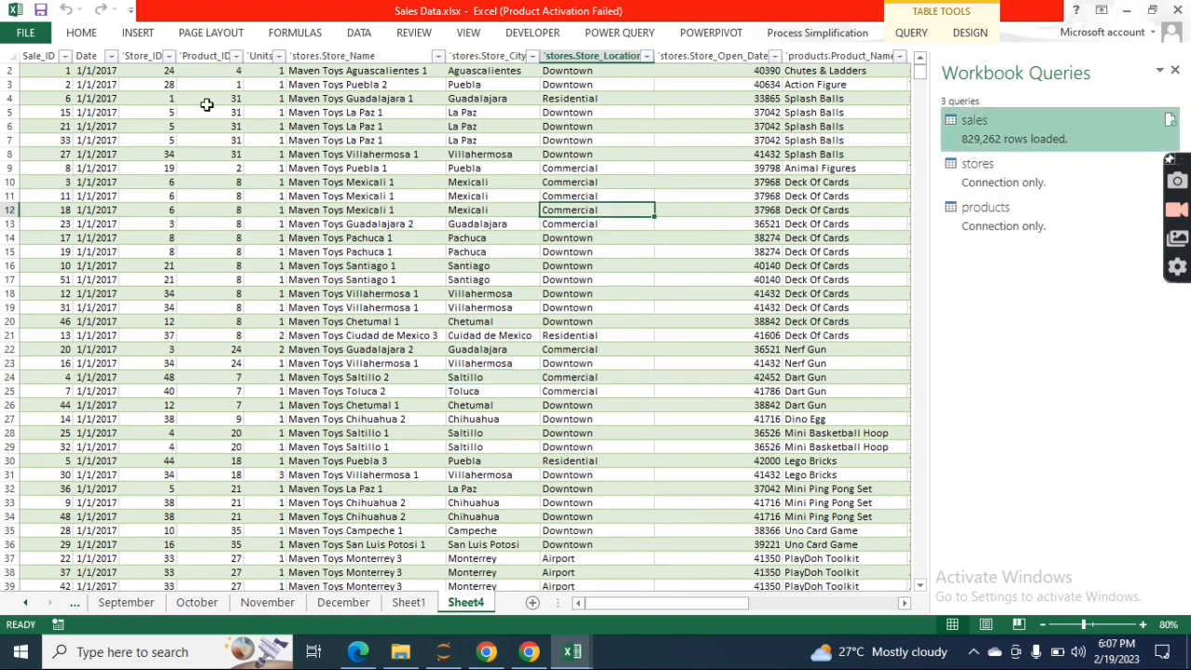
pyautogui.click(58, 86)
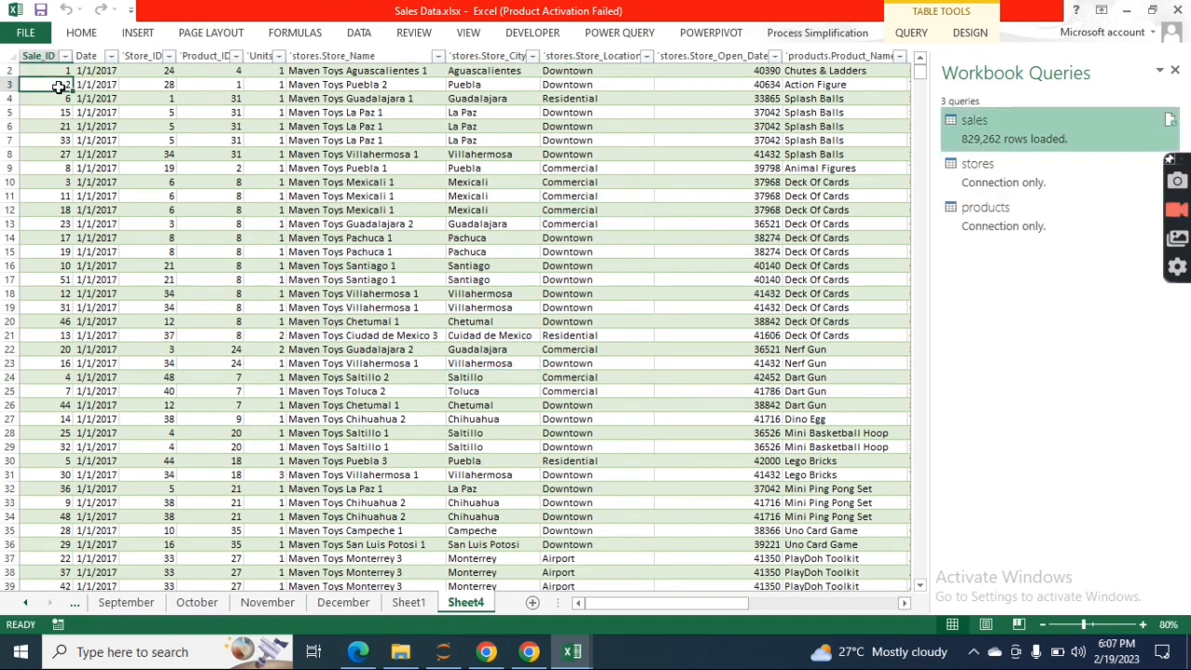
pyautogui.hotkey('ctrl', 'Up')
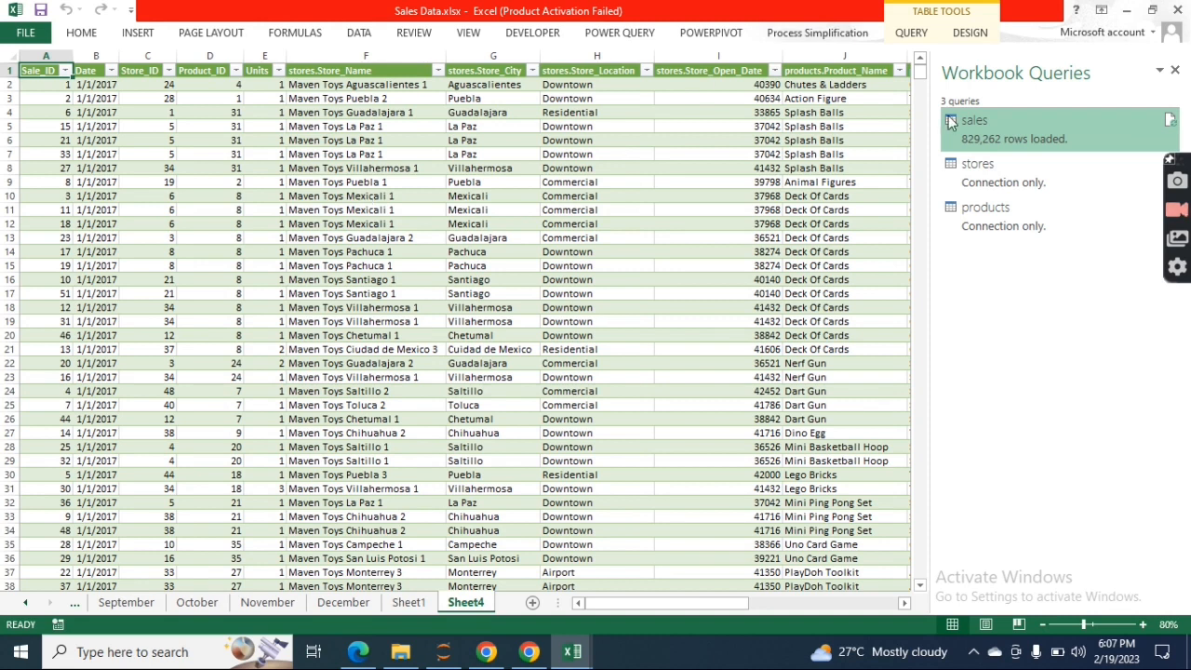
# - Switch to the blank Book13 workbook and start a Power Query import from an Excel workbook
pyautogui.moveTo(574, 654)
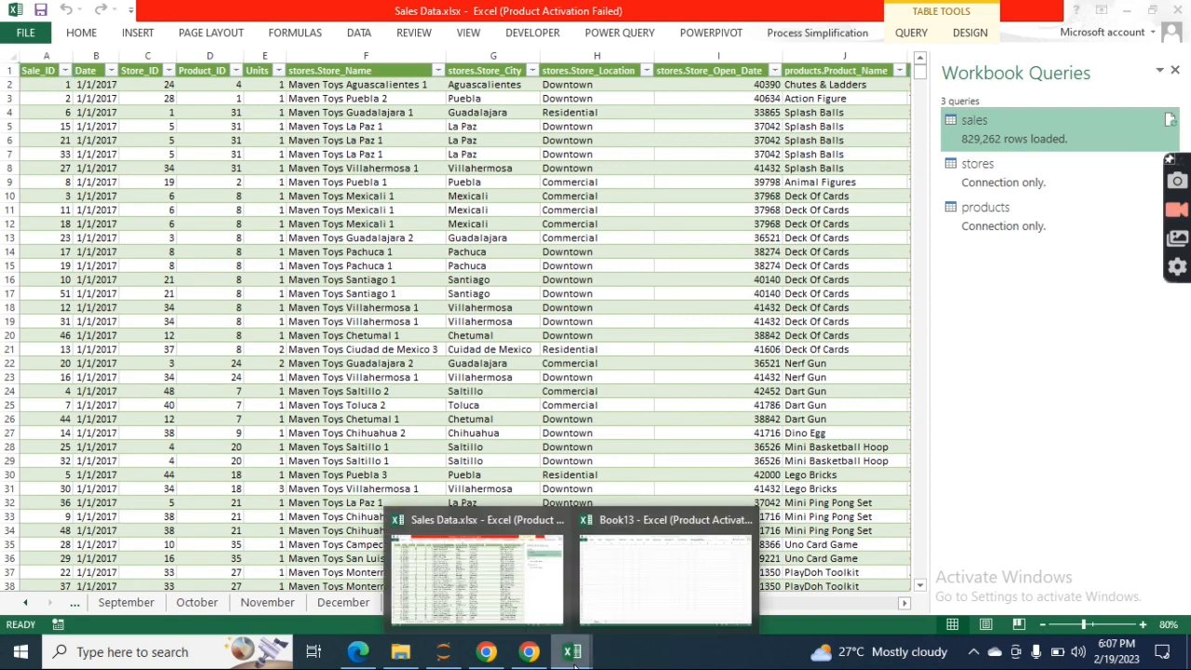
pyautogui.click(659, 586)
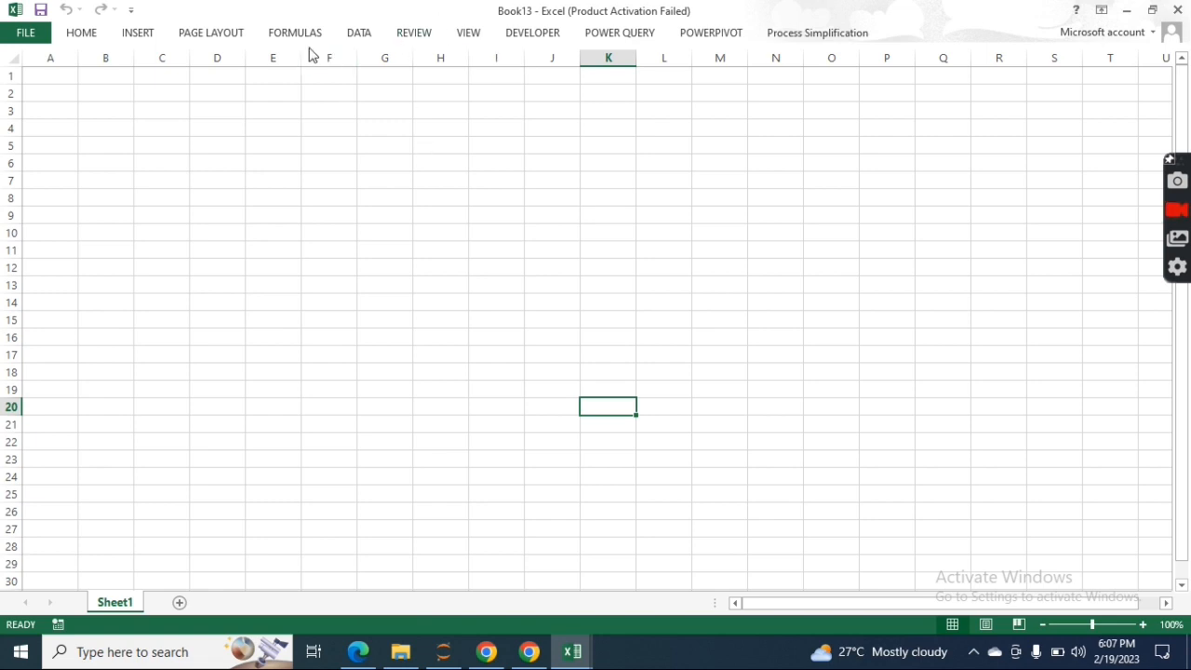
pyautogui.click(646, 39)
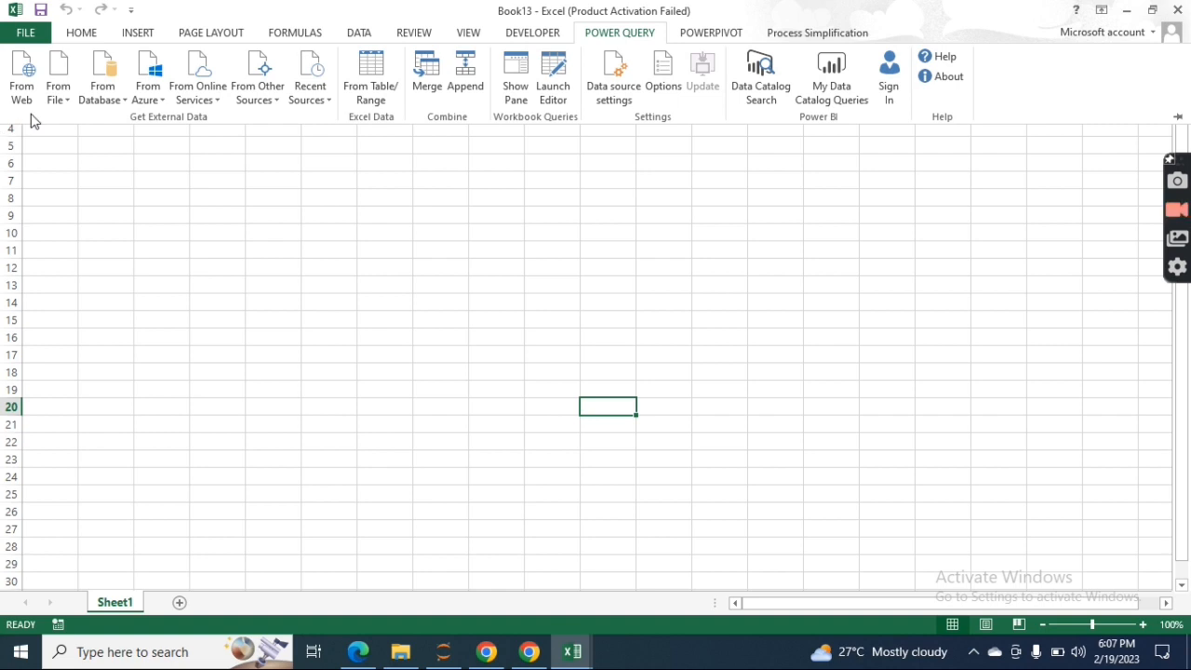
pyautogui.click(357, 39)
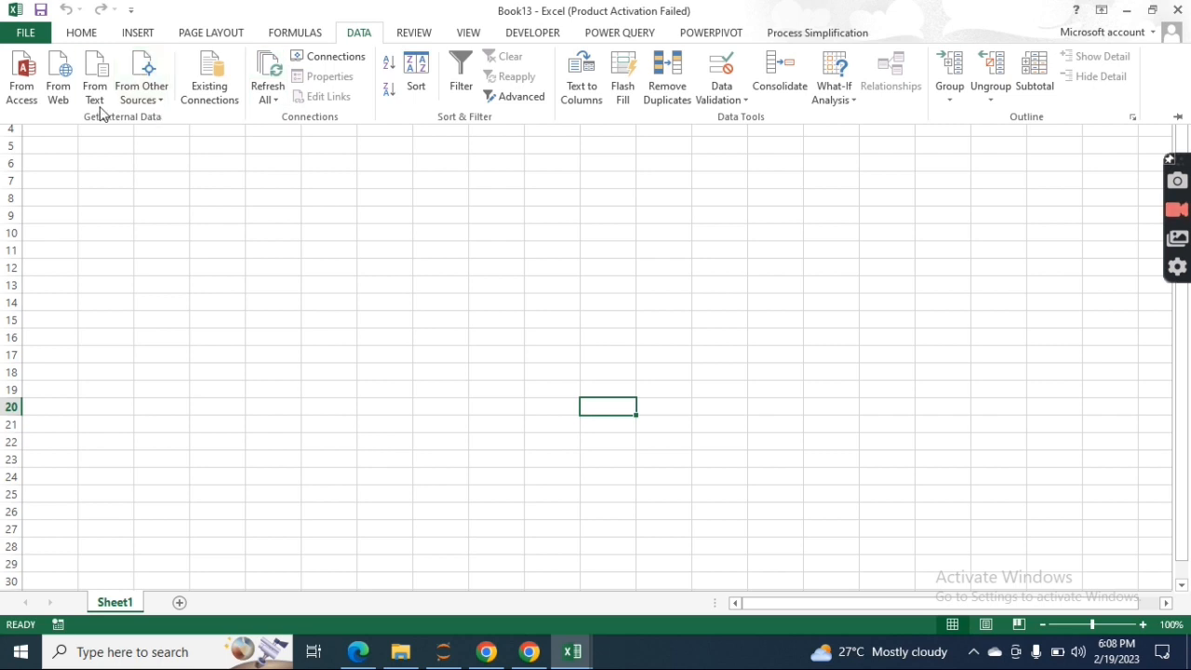
pyautogui.click(652, 36)
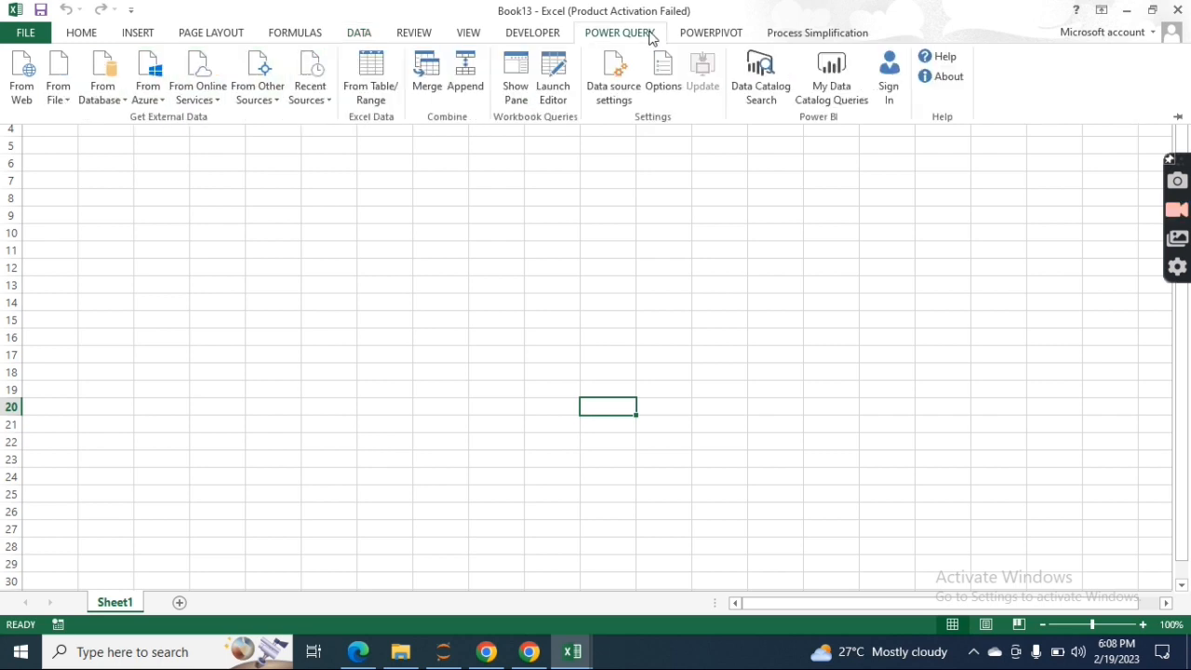
pyautogui.click(59, 93)
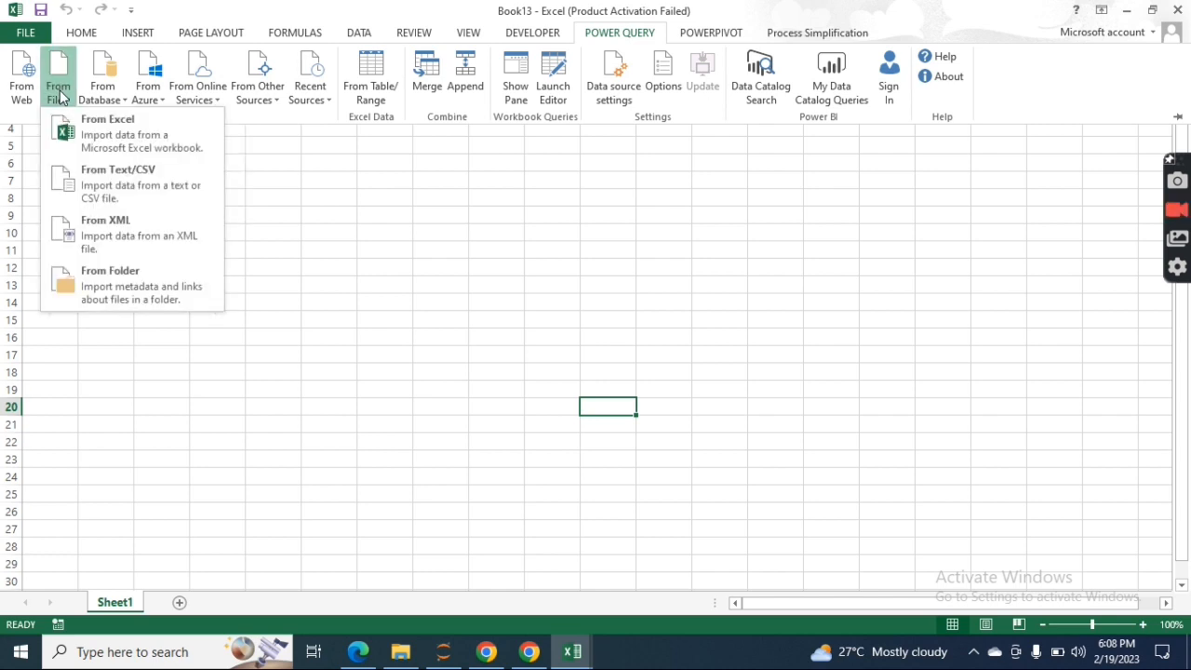
pyautogui.click(123, 139)
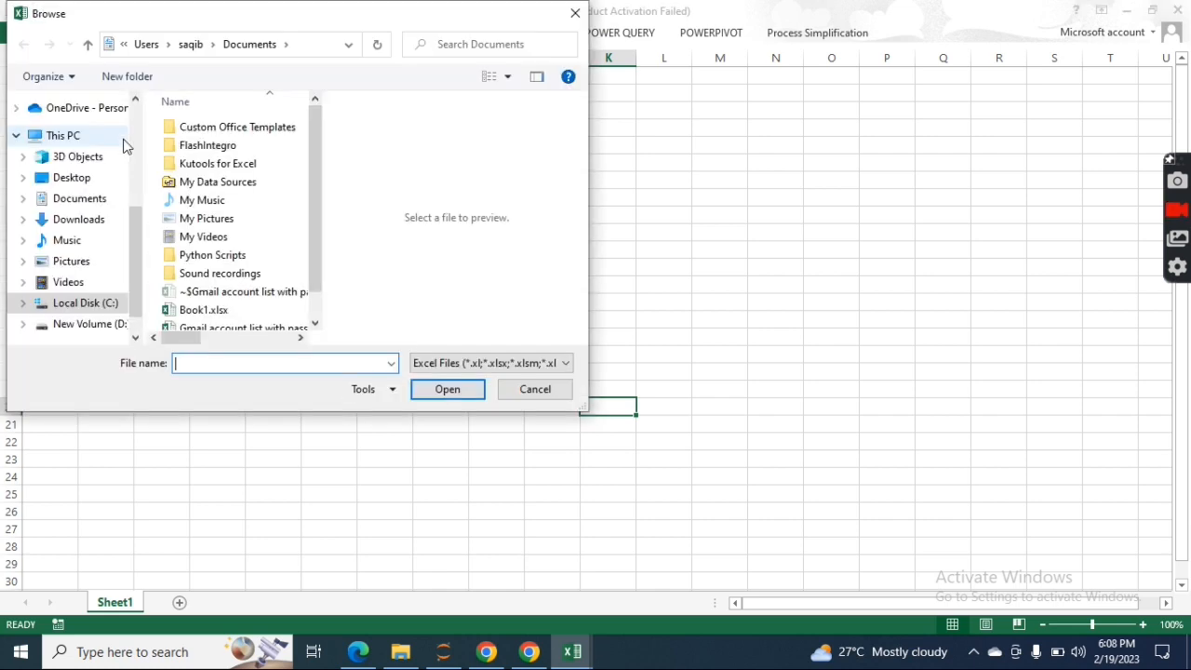
# - Browse to the "file + Sheets Merge" folder on New Volume (D:)
pyautogui.click(86, 328)
pyautogui.click(277, 164)
pyautogui.press('Down')
pyautogui.press('Down')
pyautogui.press('Down')
pyautogui.press('Down')
pyautogui.press('Down')
pyautogui.press('Down')
pyautogui.press('Down')
pyautogui.press('Down')
pyautogui.press('Down')
pyautogui.press('Down')
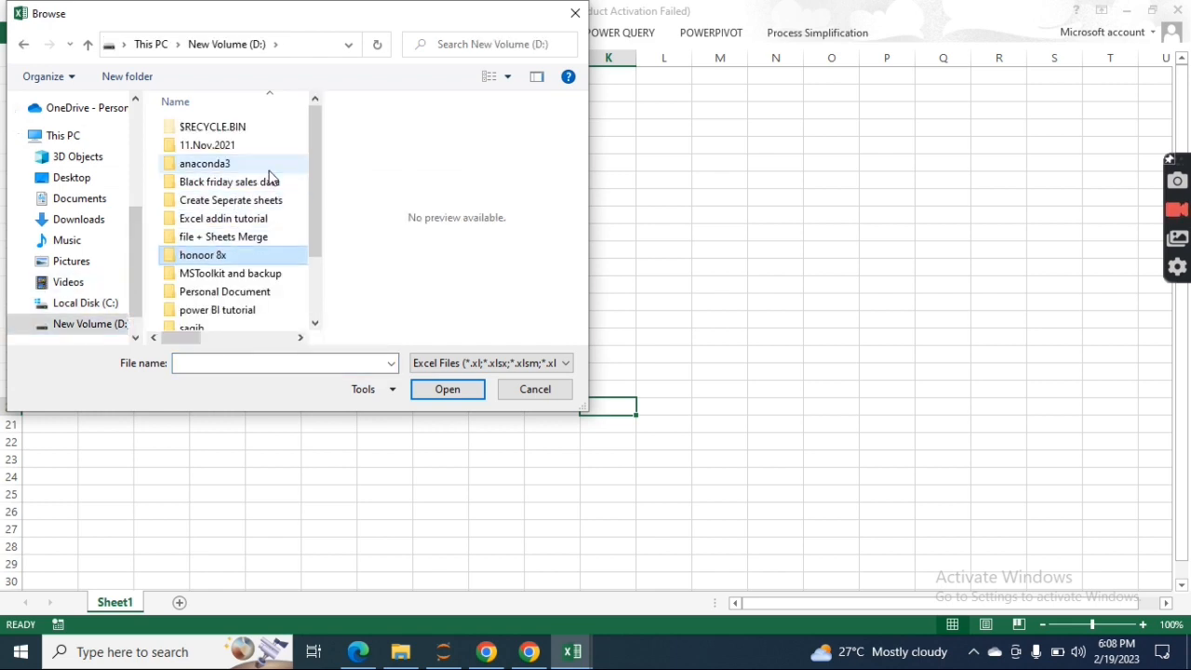
pyautogui.press('Down')
pyautogui.press('Down')
pyautogui.press('Down')
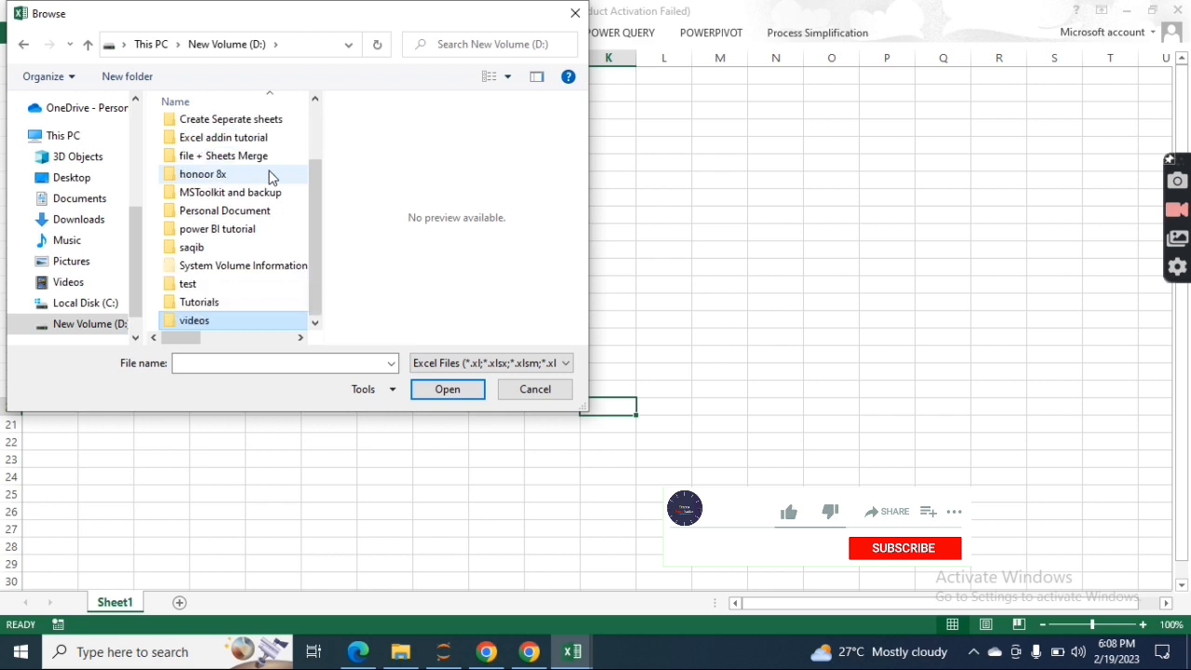
pyautogui.press('Up')
pyautogui.press('Up')
pyautogui.press('Up')
pyautogui.press('Up')
pyautogui.press('Up')
pyautogui.press('Up')
pyautogui.press('Up')
pyautogui.press('Up')
pyautogui.press('Up')
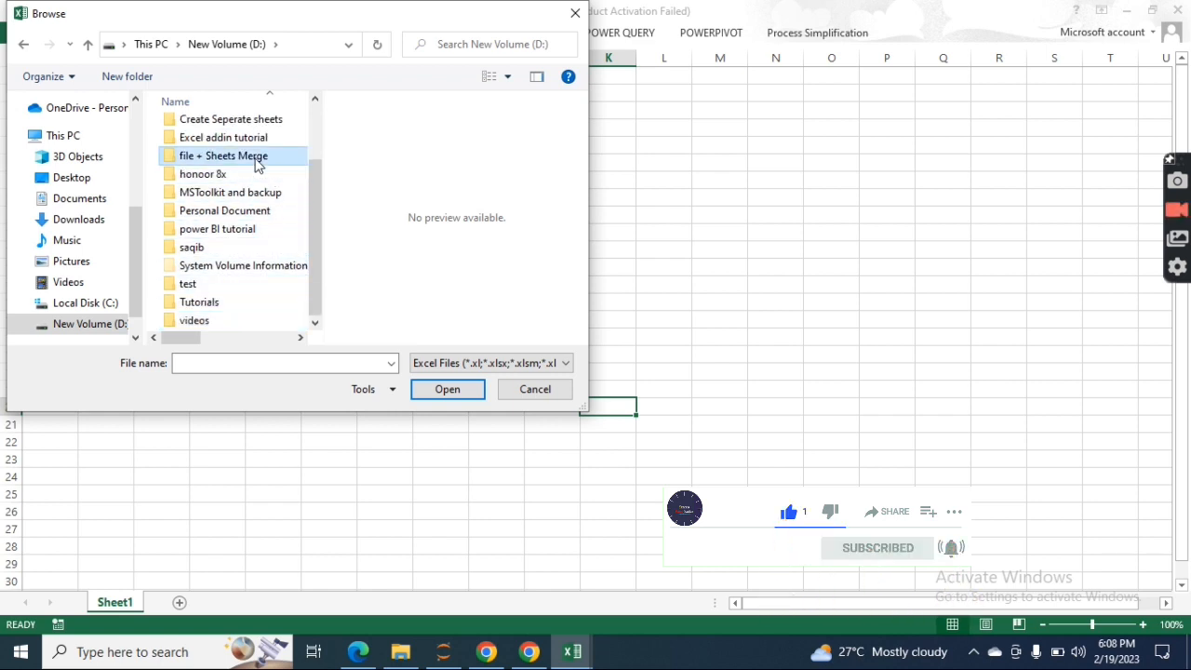
pyautogui.doubleClick(258, 160)
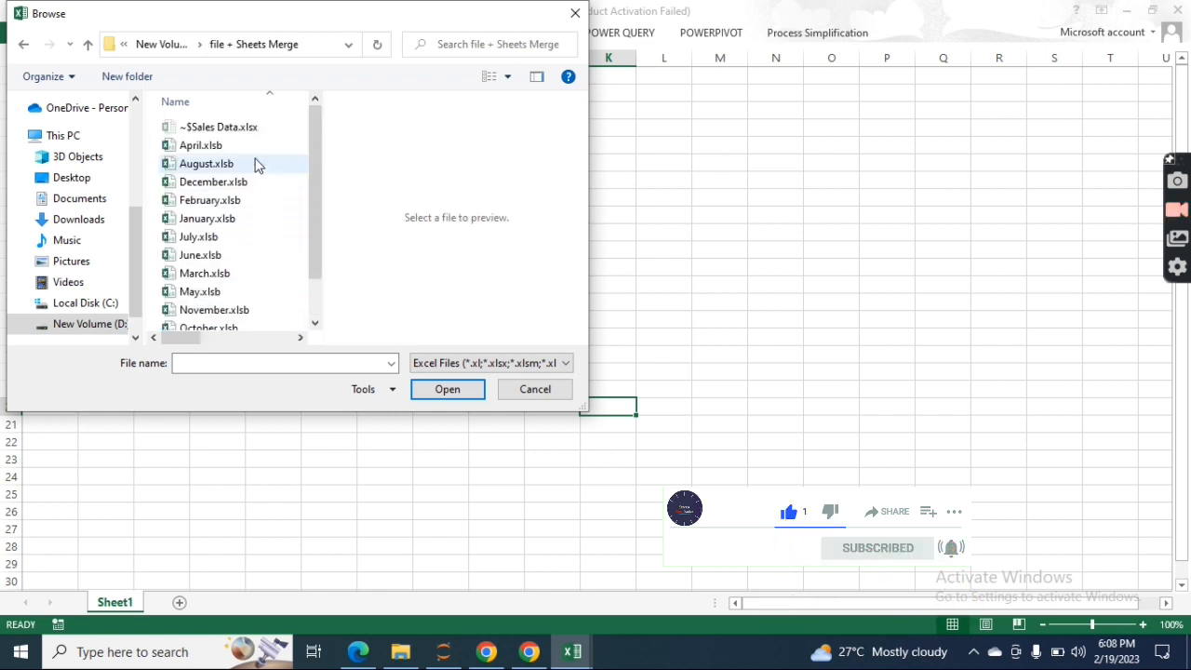
# - Import January.xlsb and open its January sheet for editing in the Power Query Editor
pyautogui.click(314, 309)
pyautogui.click(314, 310)
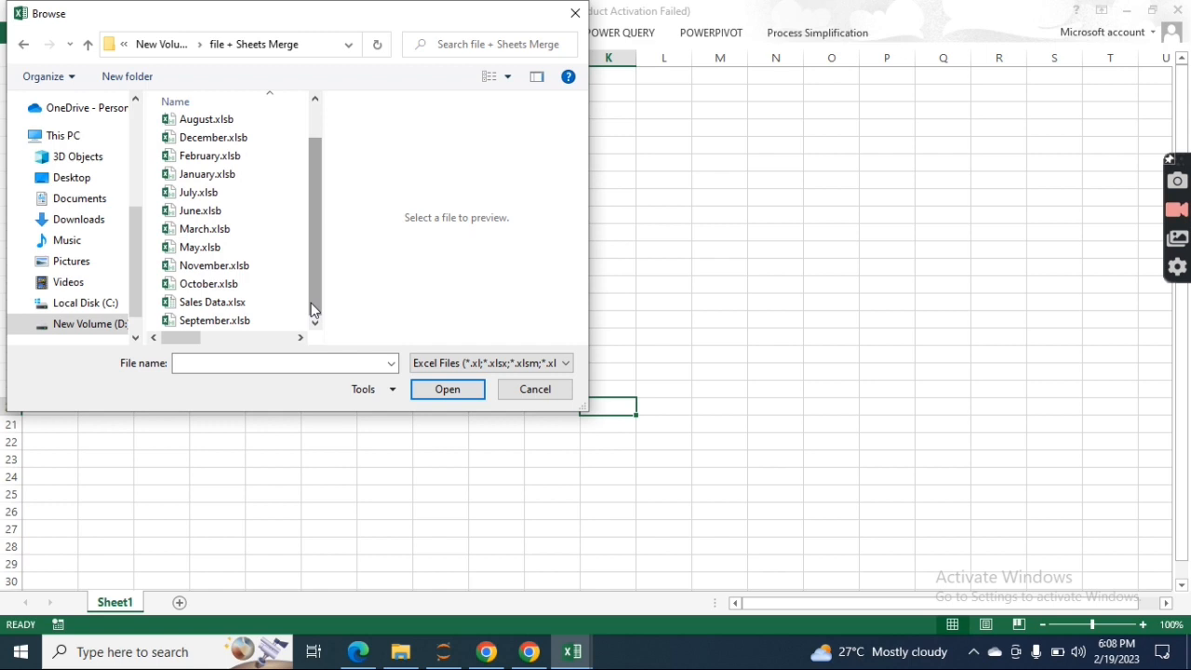
pyautogui.click(214, 177)
pyautogui.click(461, 389)
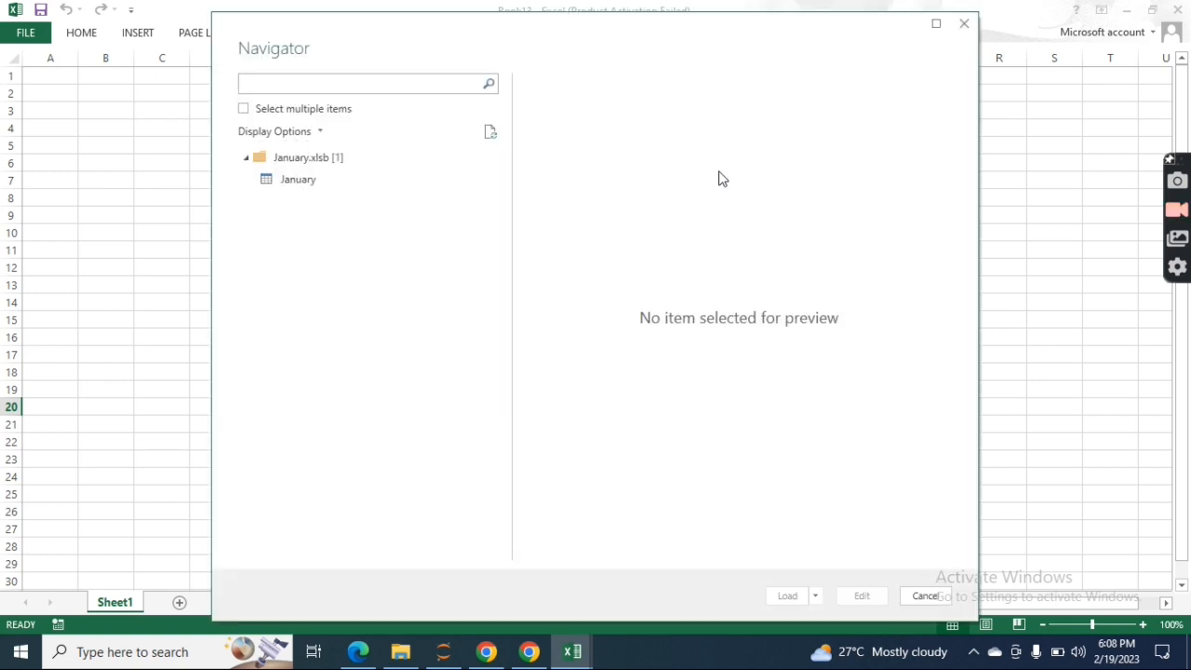
pyautogui.click(316, 190)
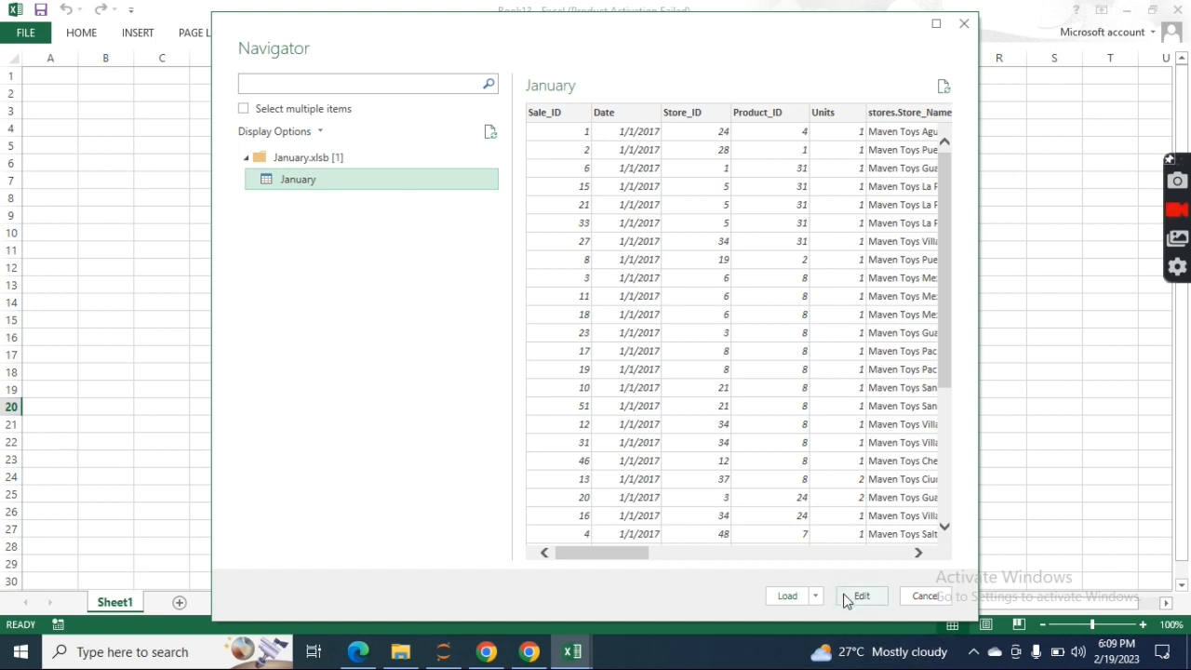
pyautogui.click(855, 600)
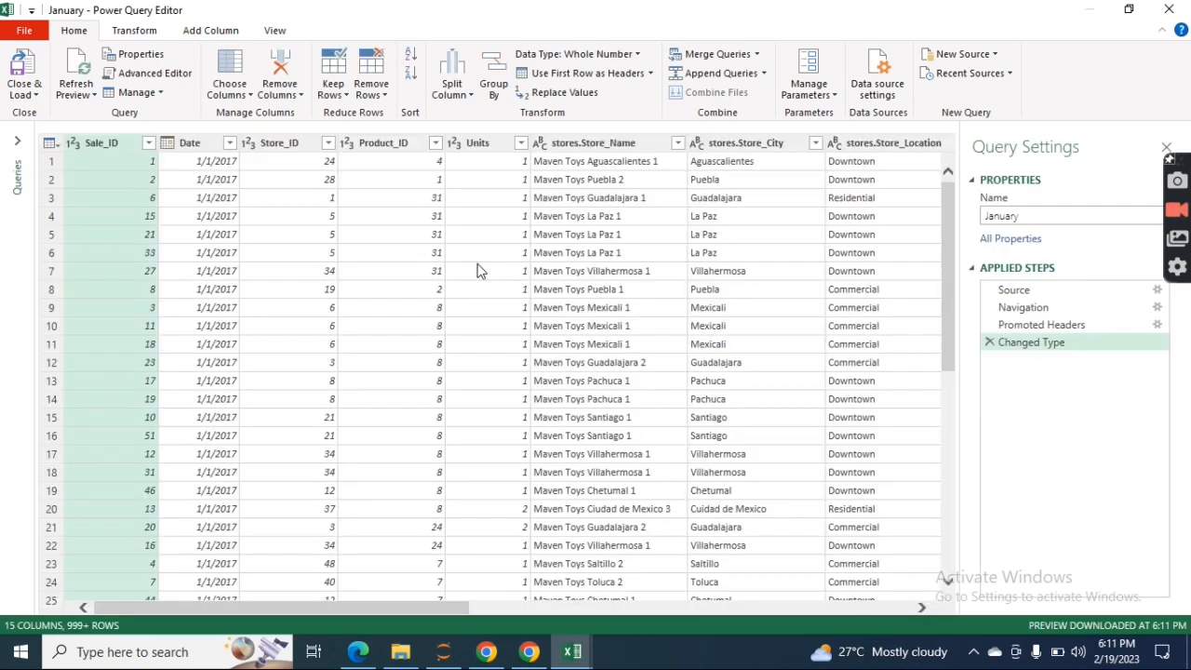
# - Expand the query list and add February.xlsb as a new Excel source
pyautogui.click(15, 142)
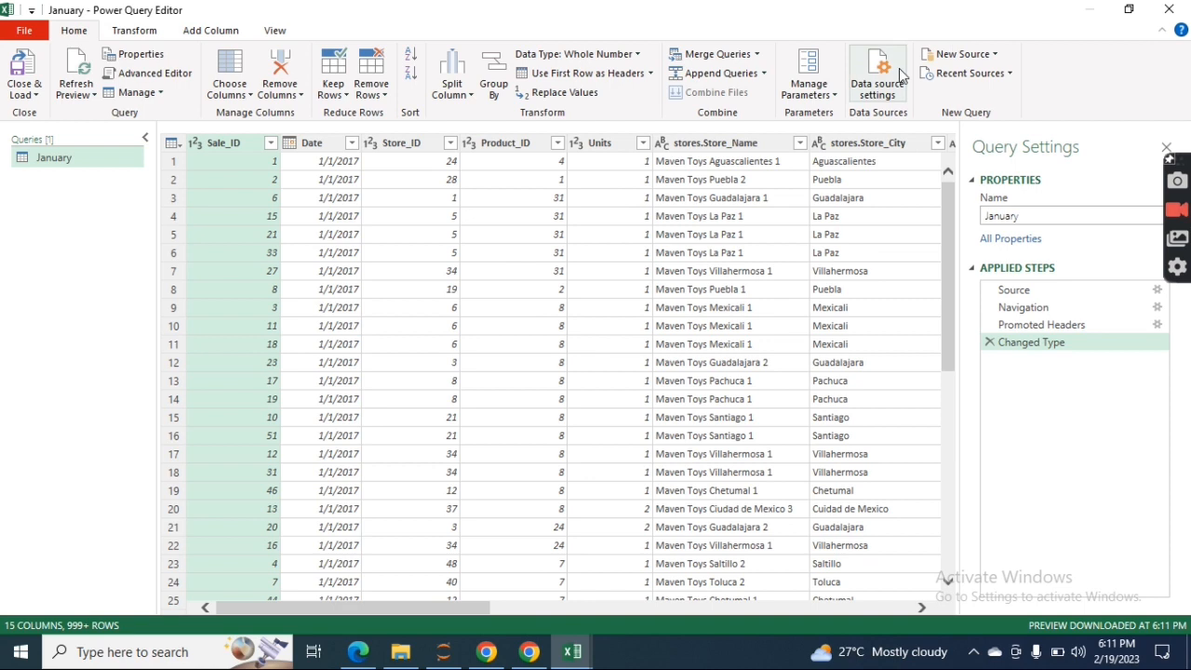
pyautogui.click(968, 56)
pyautogui.moveTo(970, 78)
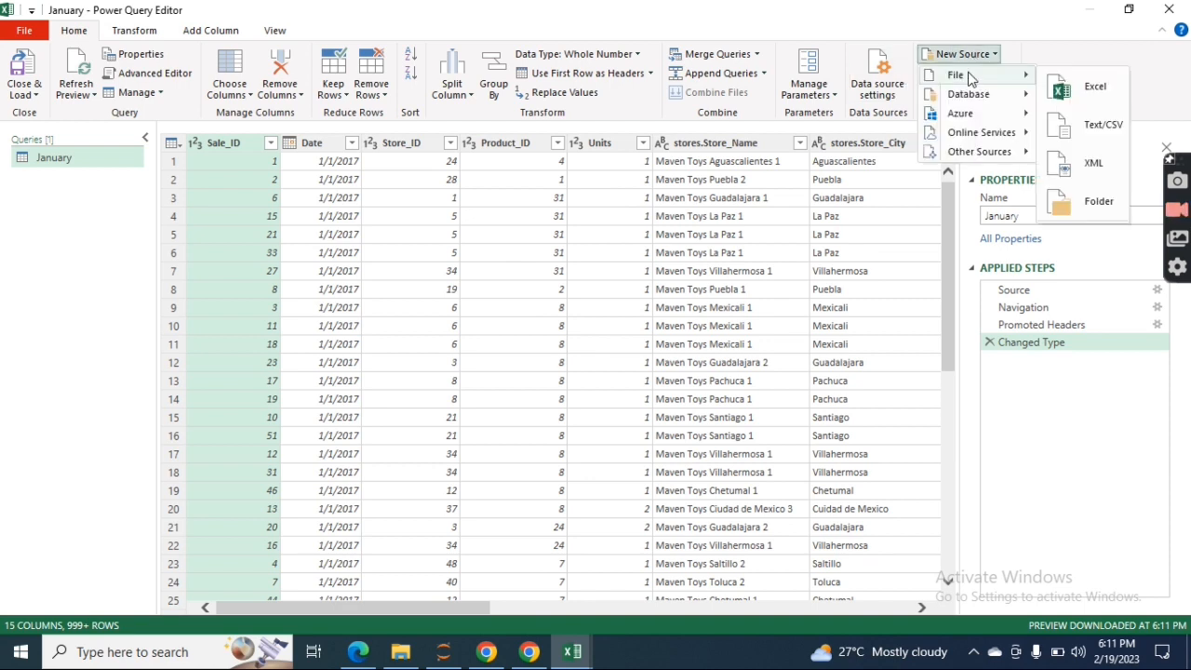
pyautogui.click(1093, 84)
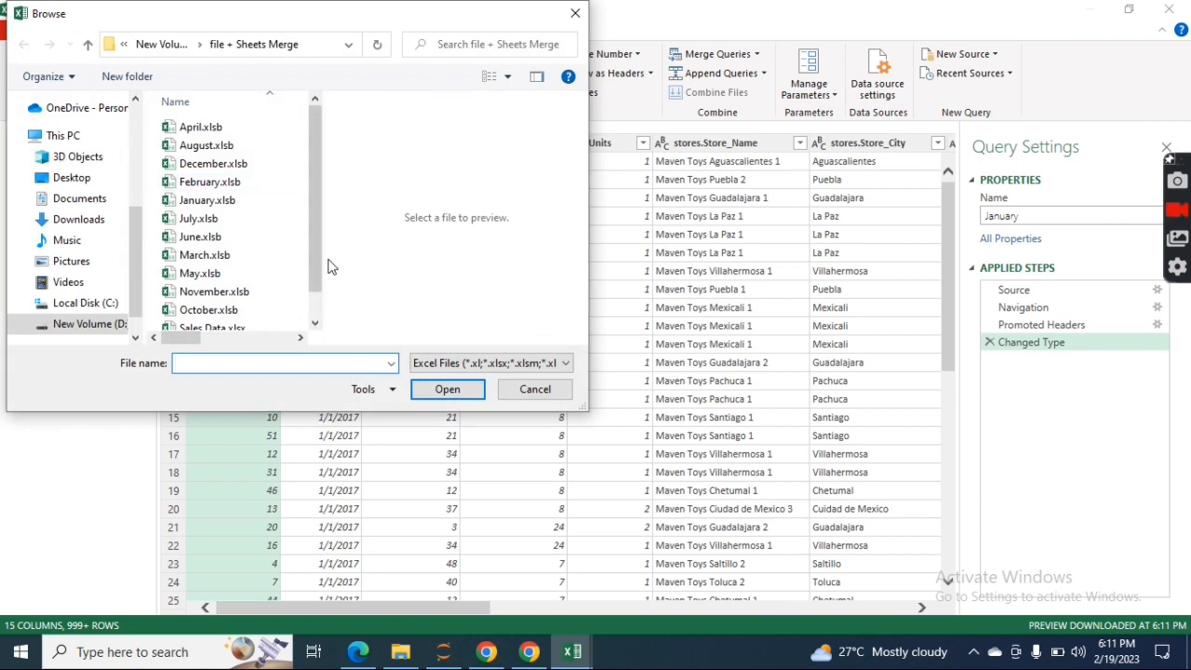
pyautogui.click(274, 188)
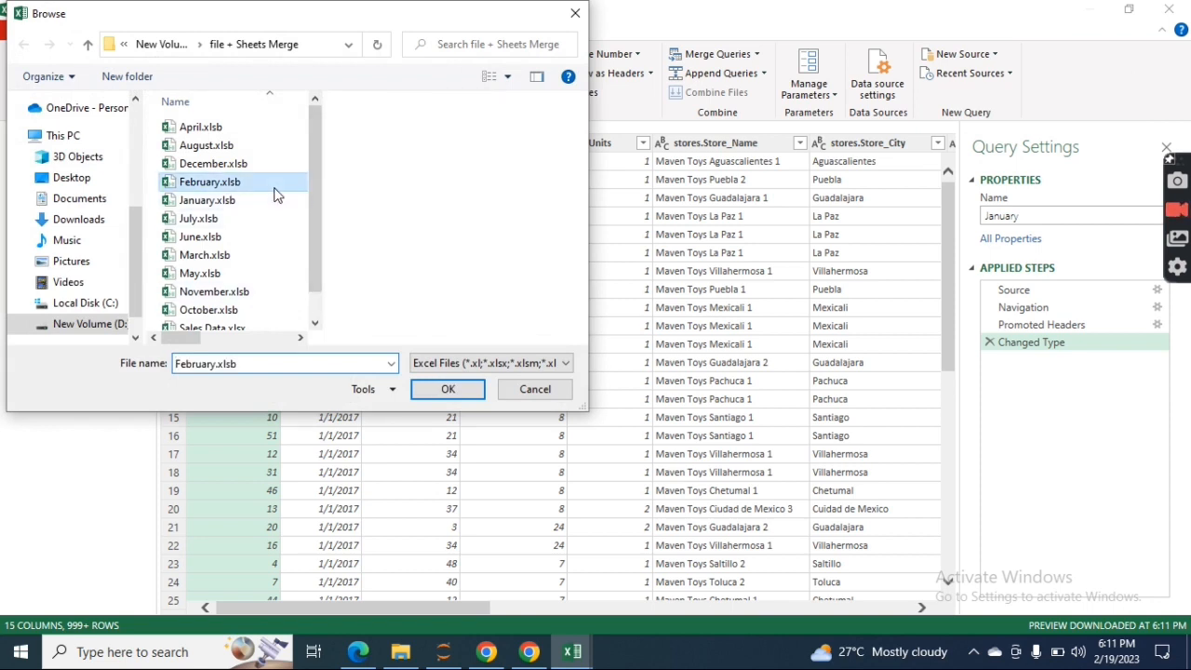
pyautogui.click(475, 396)
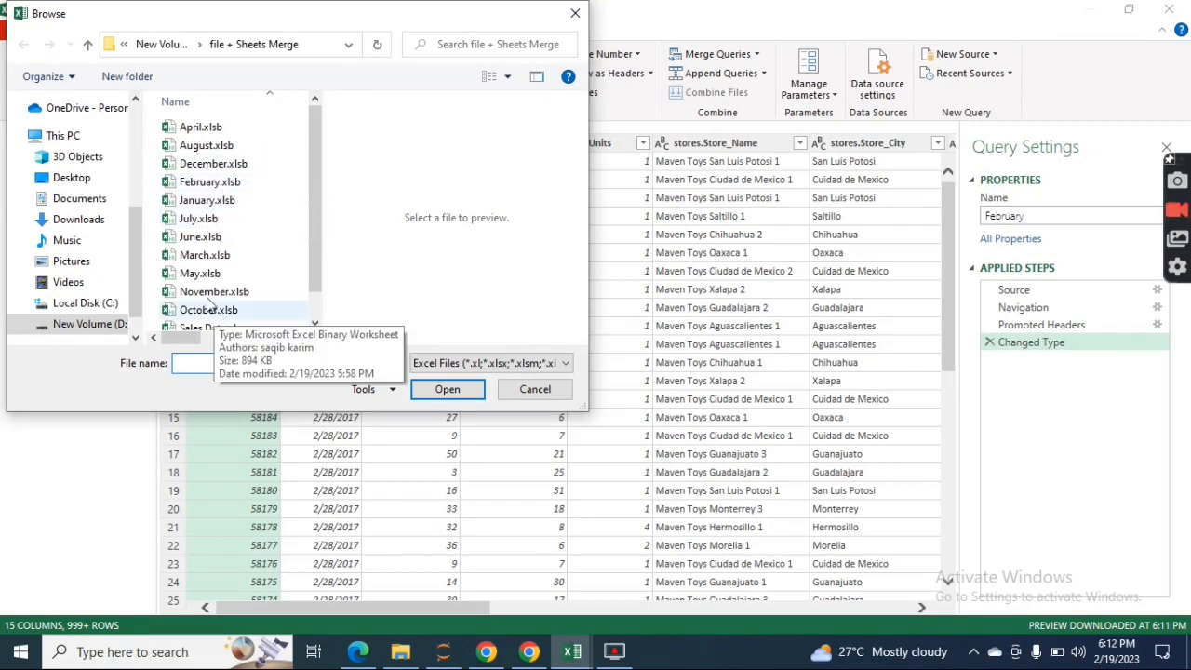
# - Load the March sheet of March.xlsb as another query
pyautogui.click(207, 263)
pyautogui.click(447, 389)
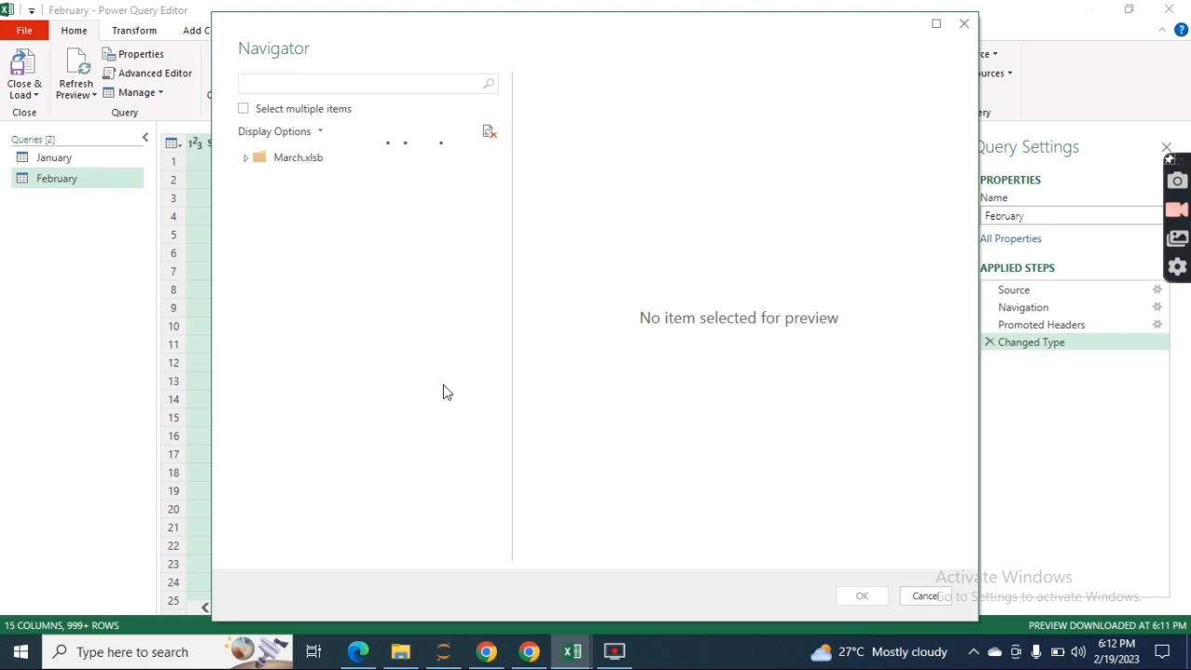
pyautogui.click(244, 160)
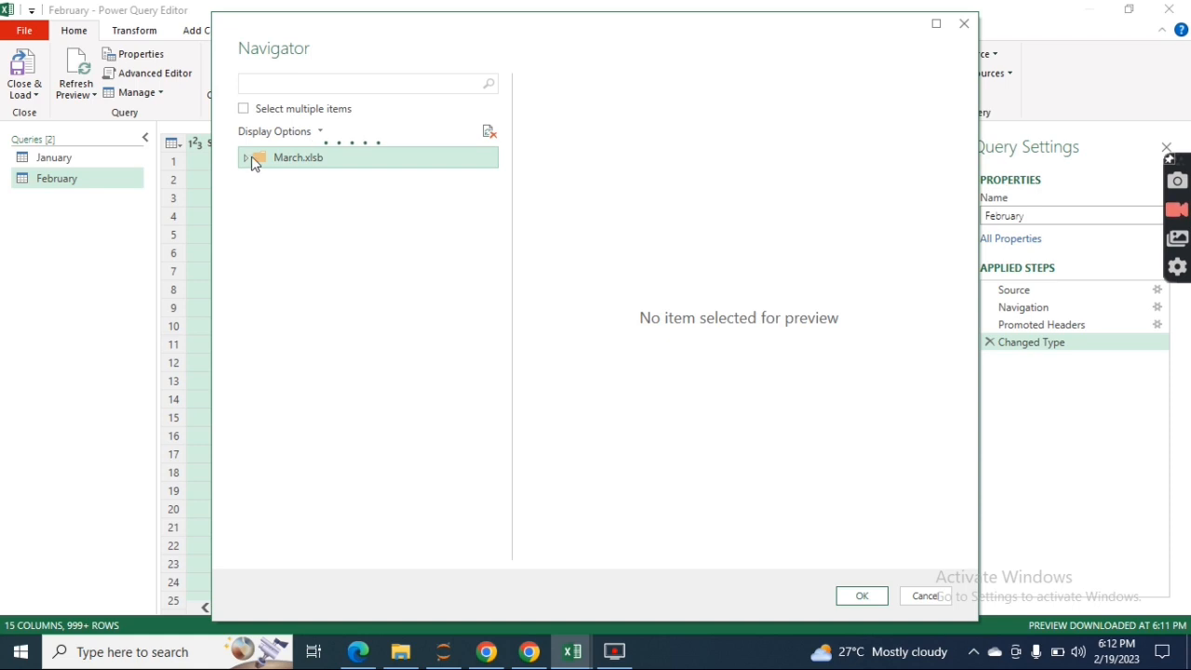
pyautogui.click(248, 159)
pyautogui.click(286, 179)
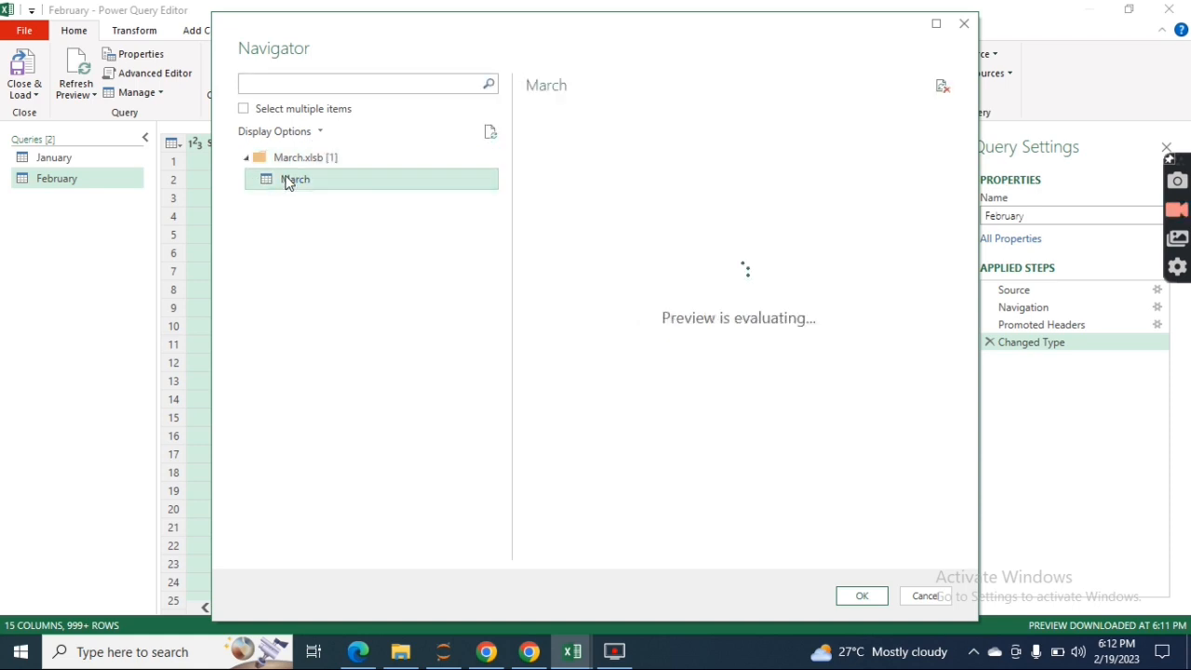
pyautogui.click(862, 597)
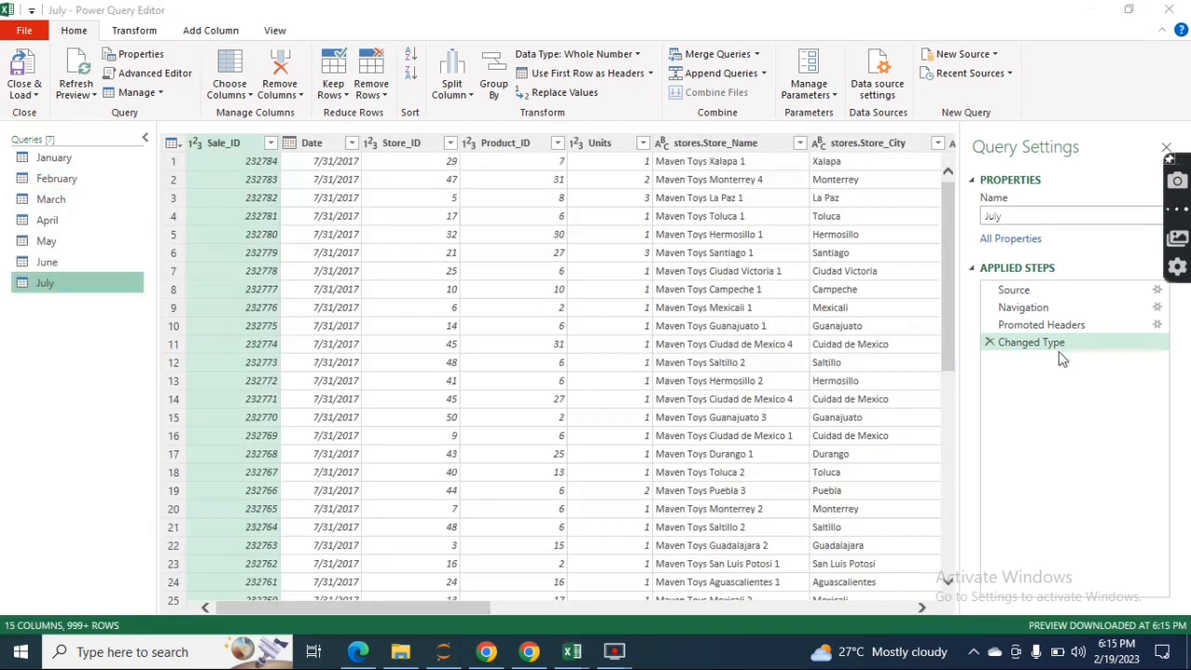
# - Start appending three or more tables to the January query, adding February and March to the tables to append
pyautogui.click(39, 160)
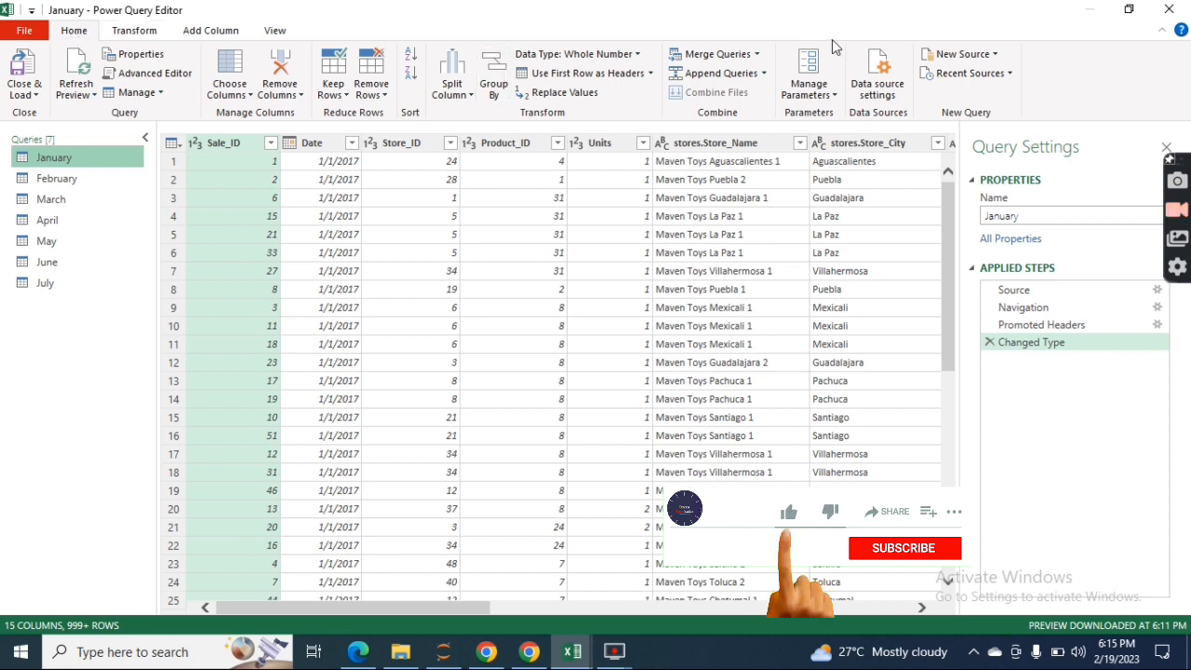
pyautogui.click(722, 73)
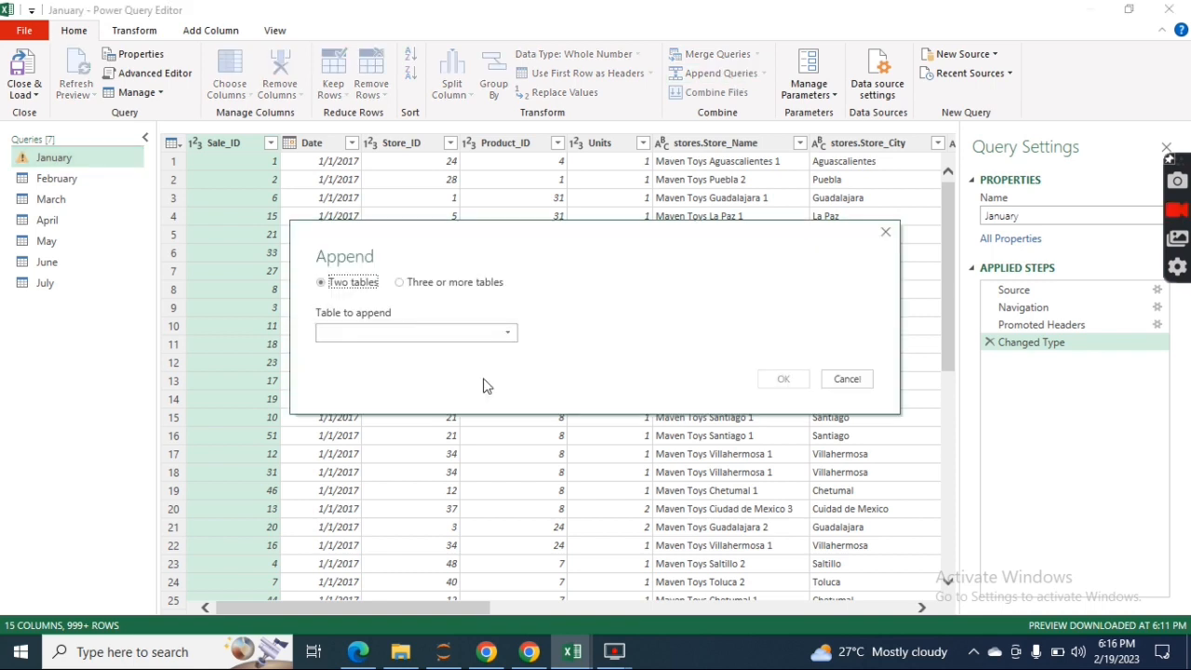
pyautogui.click(442, 291)
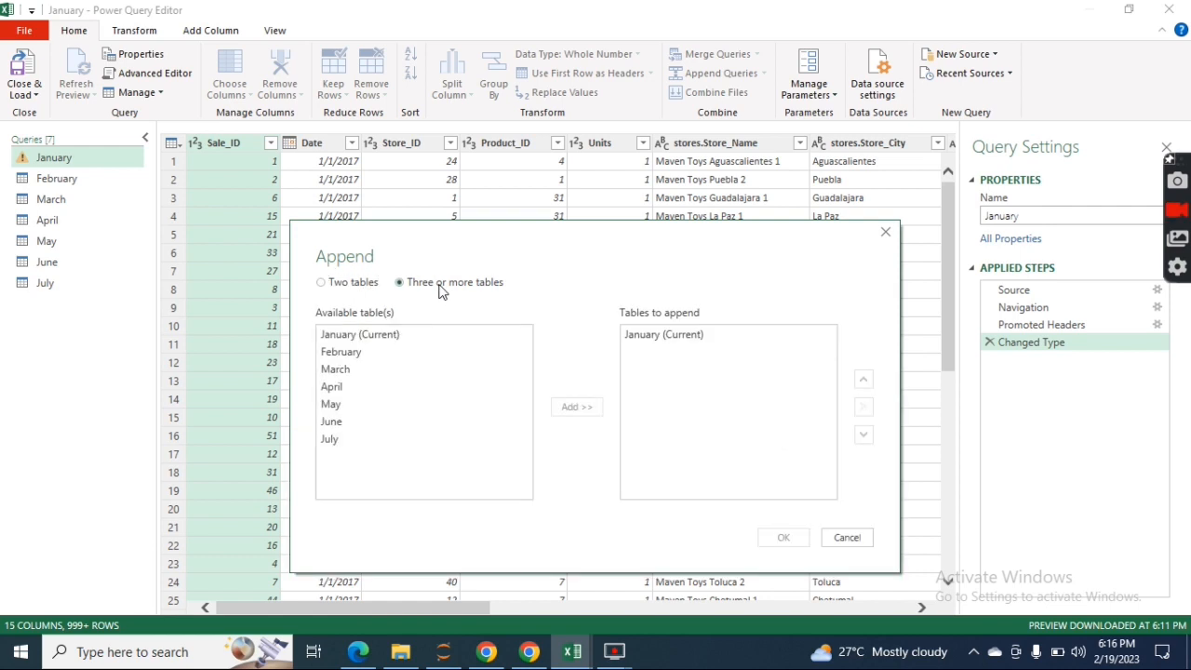
pyautogui.click(344, 356)
pyautogui.click(580, 409)
pyautogui.click(342, 372)
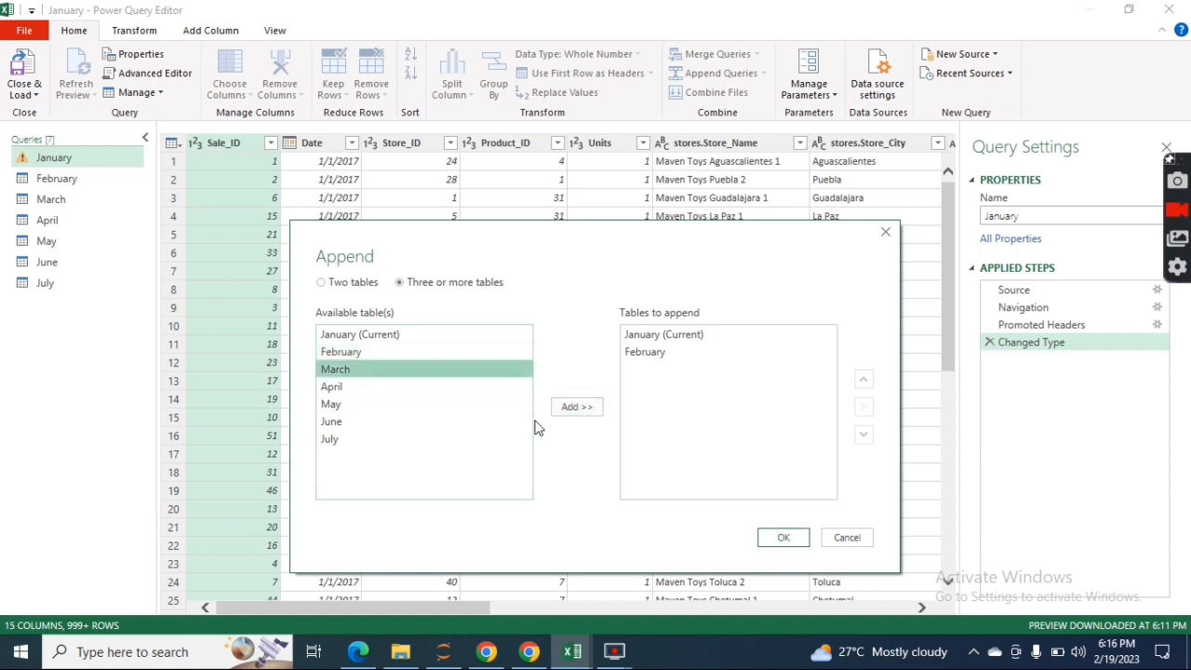
pyautogui.click(574, 406)
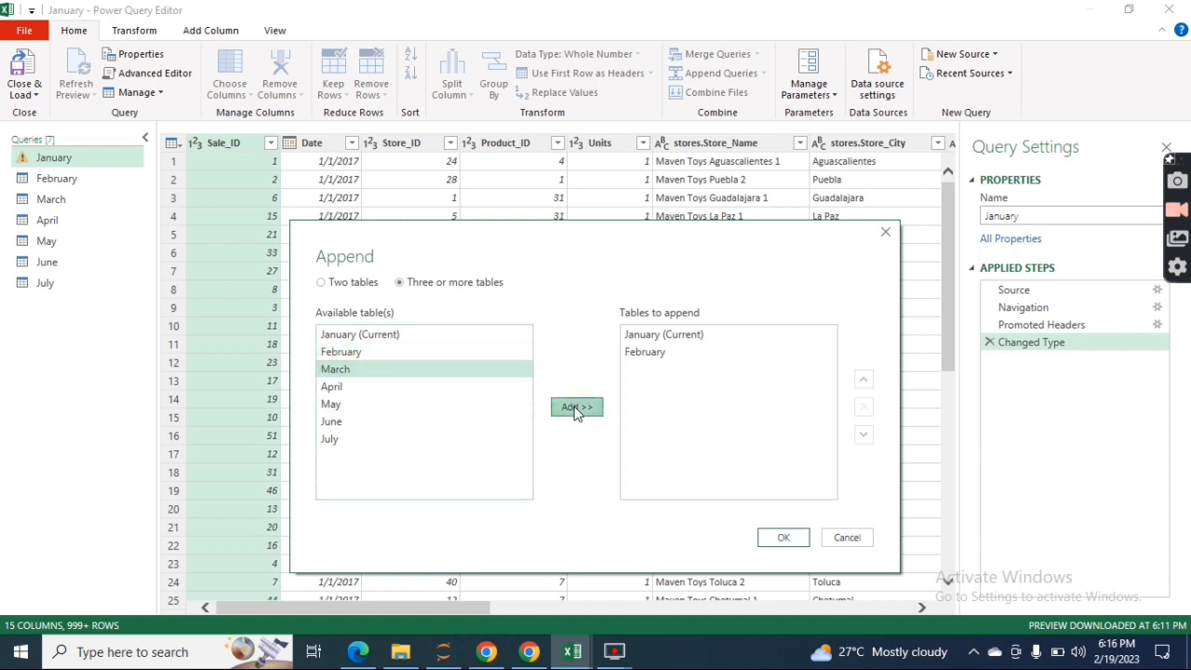
# - Add the April, May, June and July queries to the tables to append
pyautogui.click(373, 388)
pyautogui.click(569, 412)
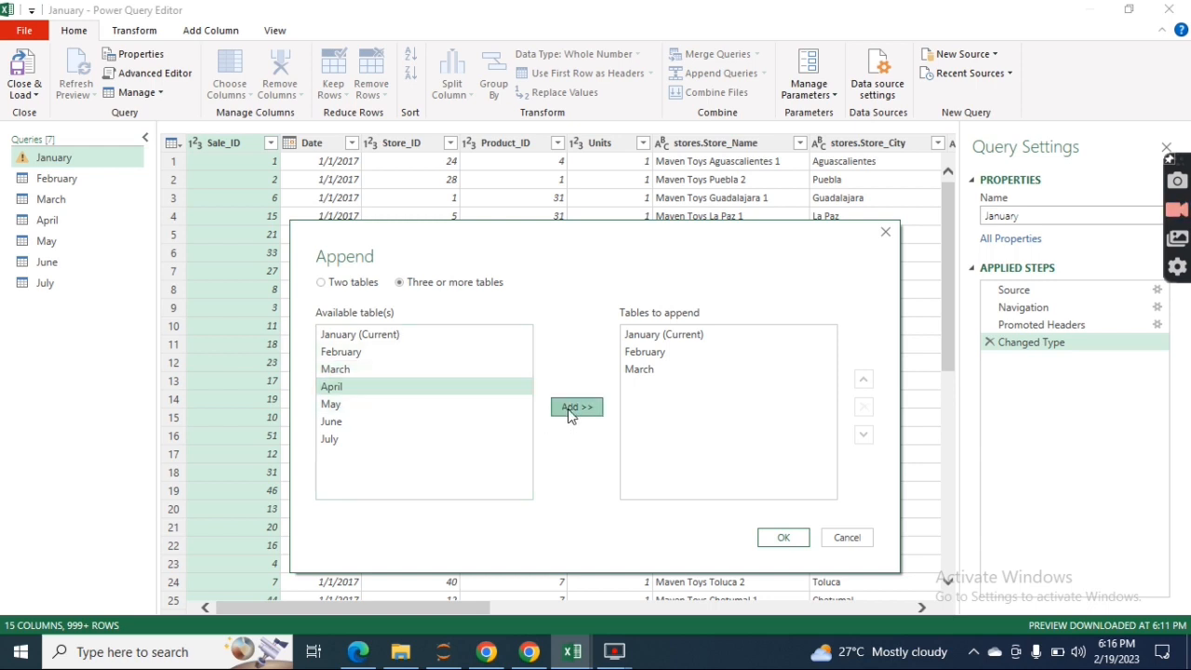
pyautogui.click(451, 407)
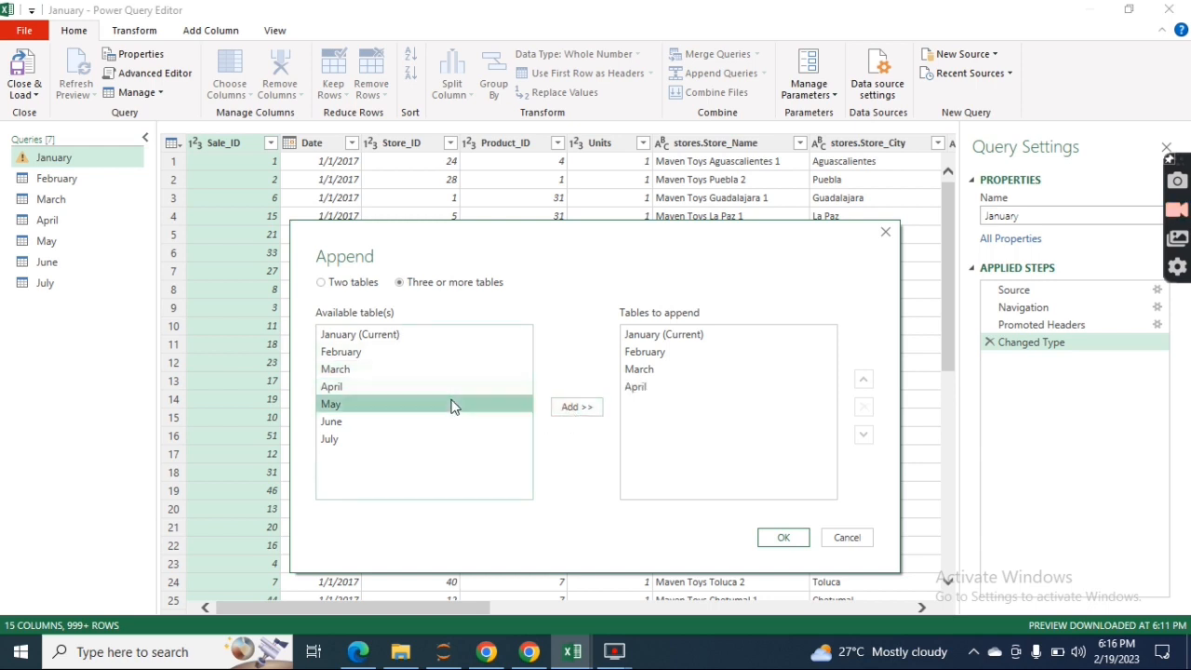
pyautogui.click(595, 408)
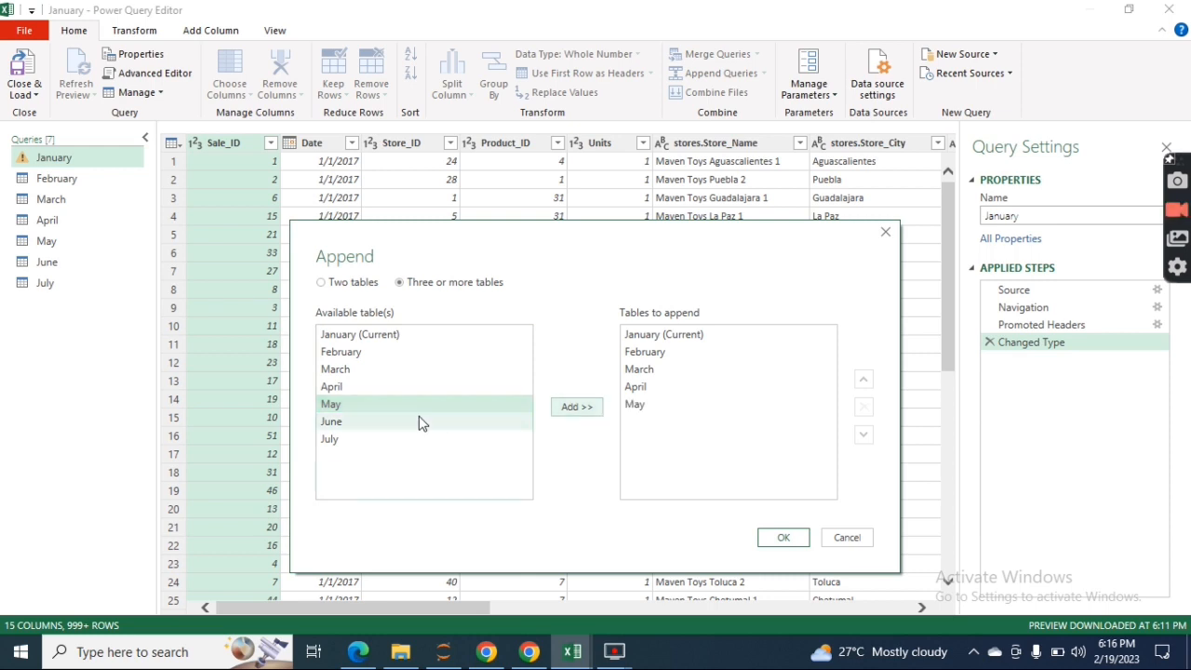
pyautogui.click(419, 423)
pyautogui.click(569, 414)
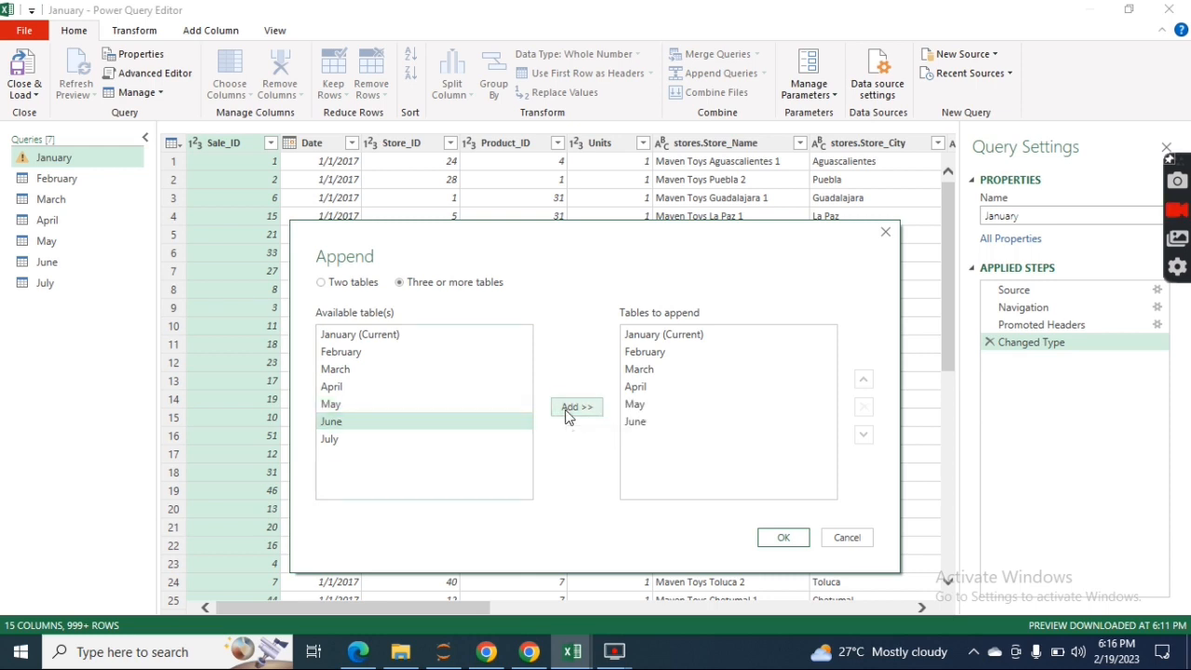
pyautogui.click(417, 440)
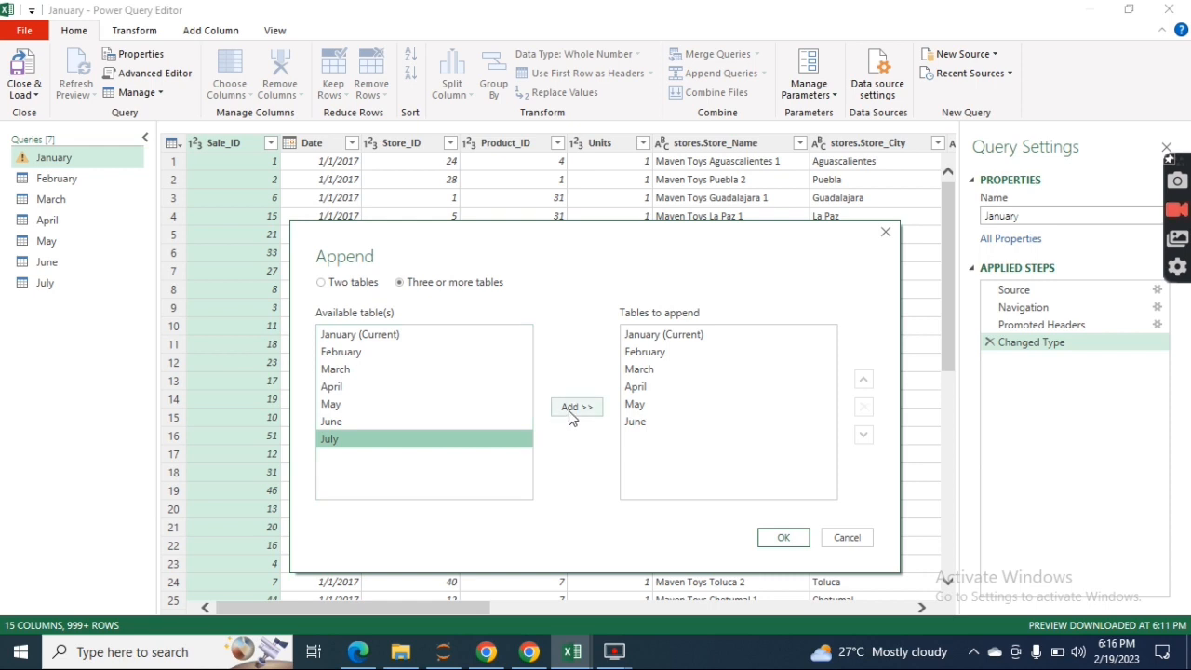
pyautogui.click(570, 416)
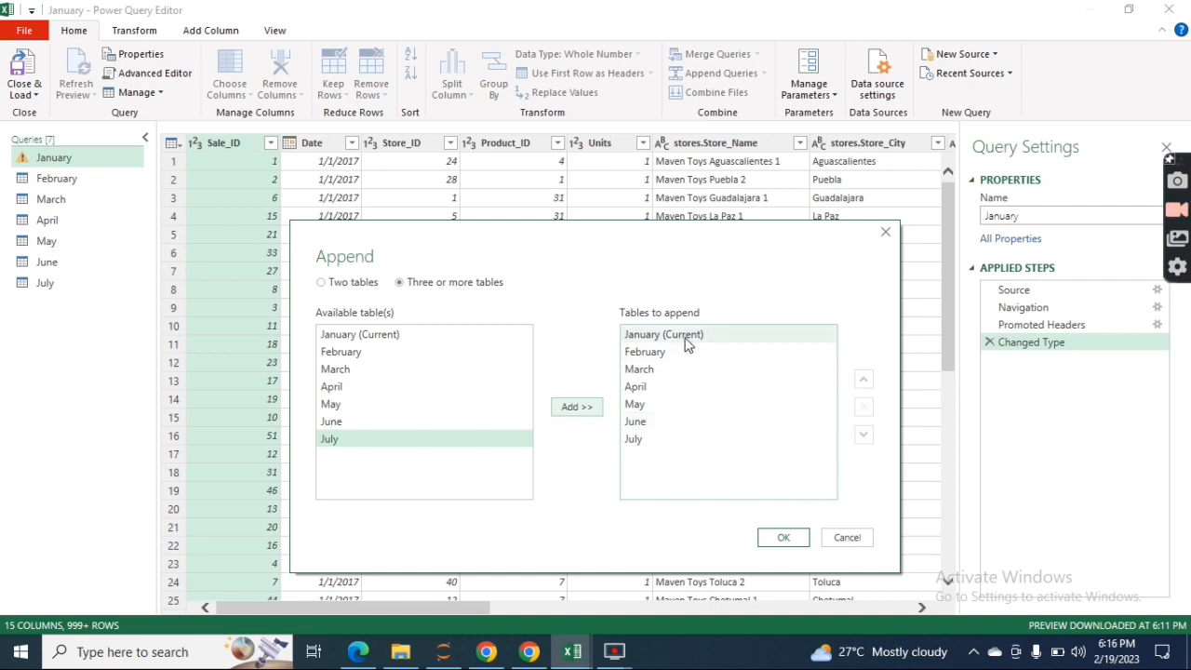
# - Apply the append to the January query and close the Power Query Editor, keeping the changes
pyautogui.click(784, 540)
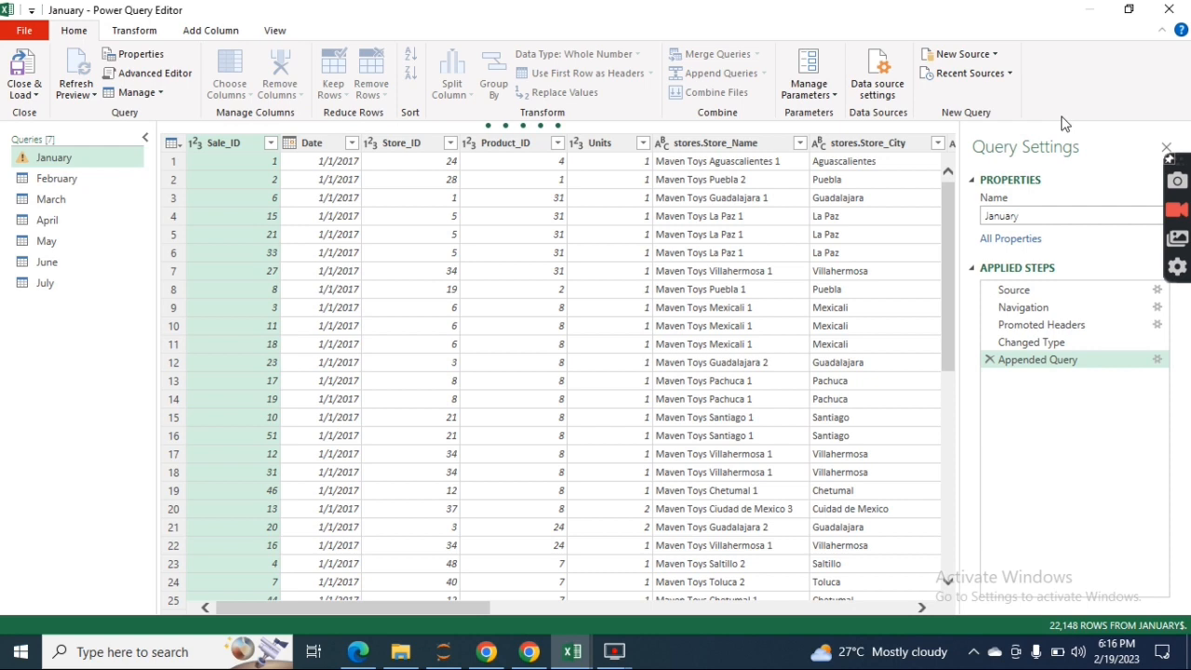
pyautogui.click(1184, 7)
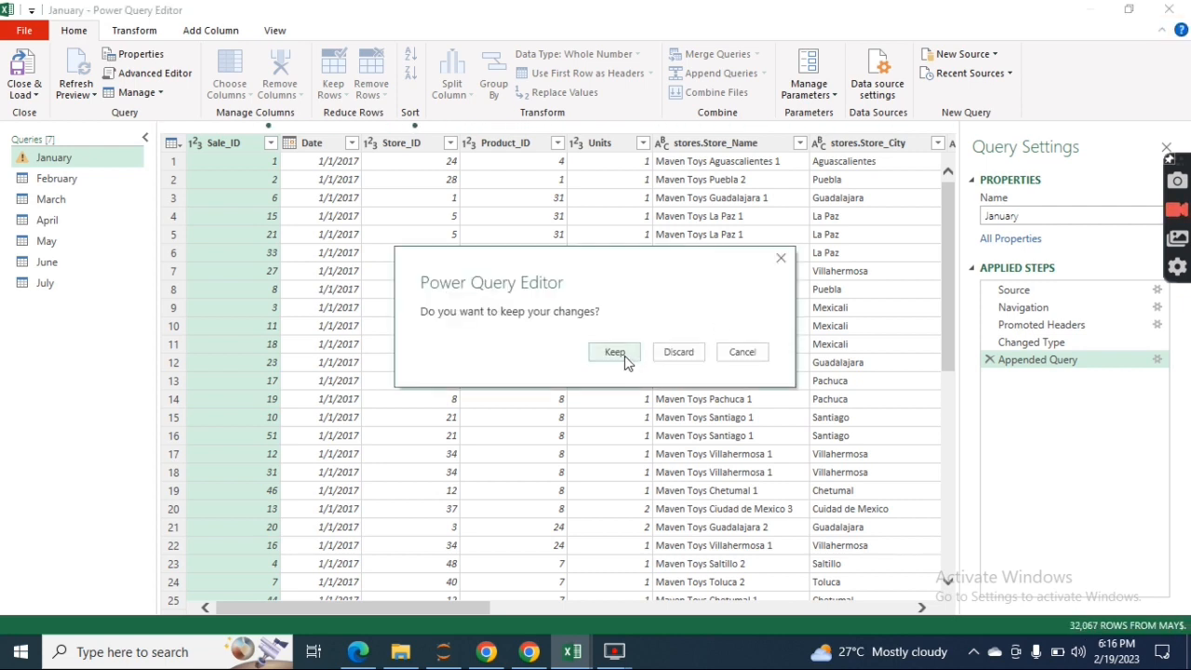
pyautogui.click(624, 354)
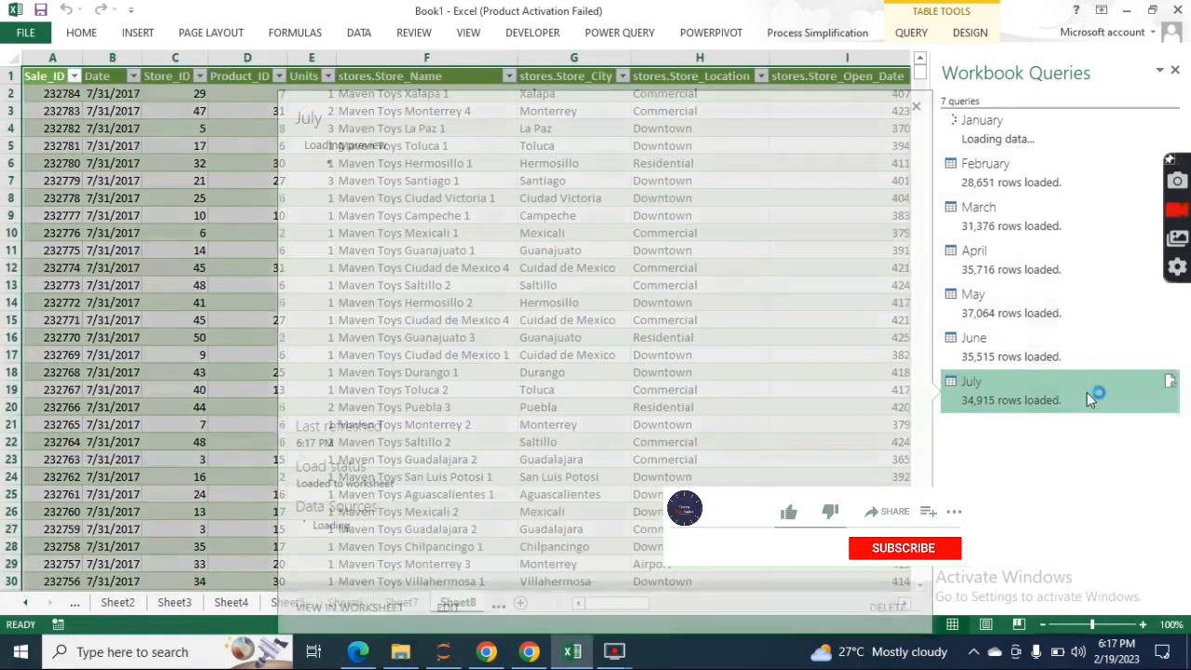
pyautogui.rightClick(1087, 393)
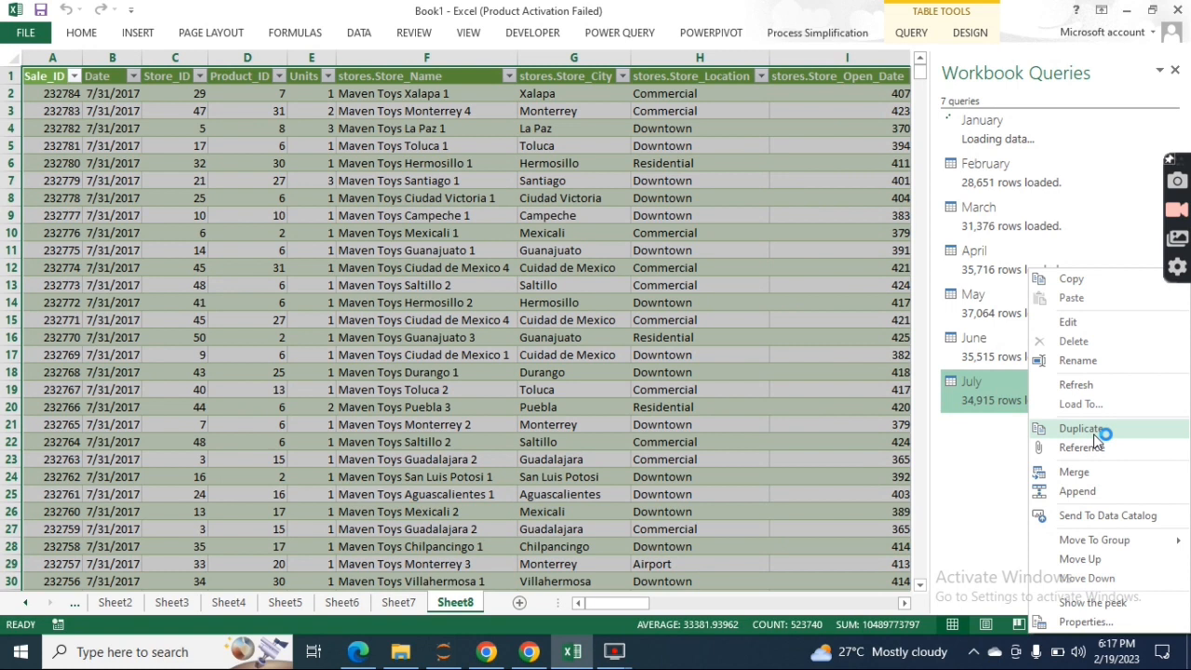
pyautogui.rightClick(975, 391)
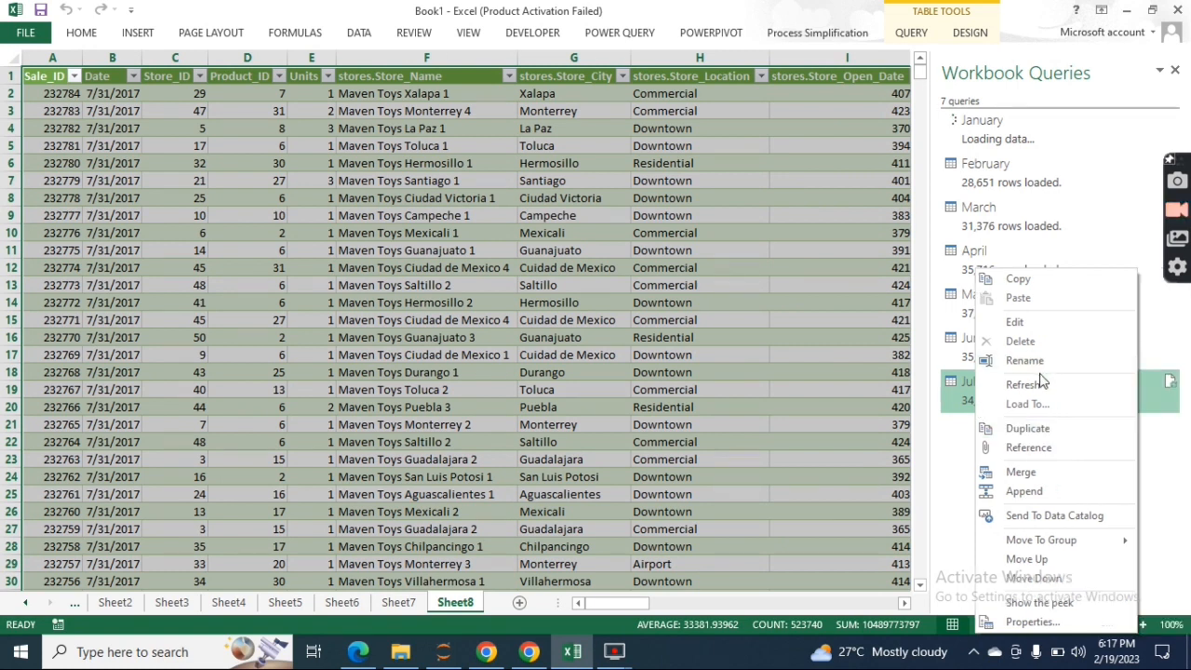
pyautogui.rightClick(1161, 402)
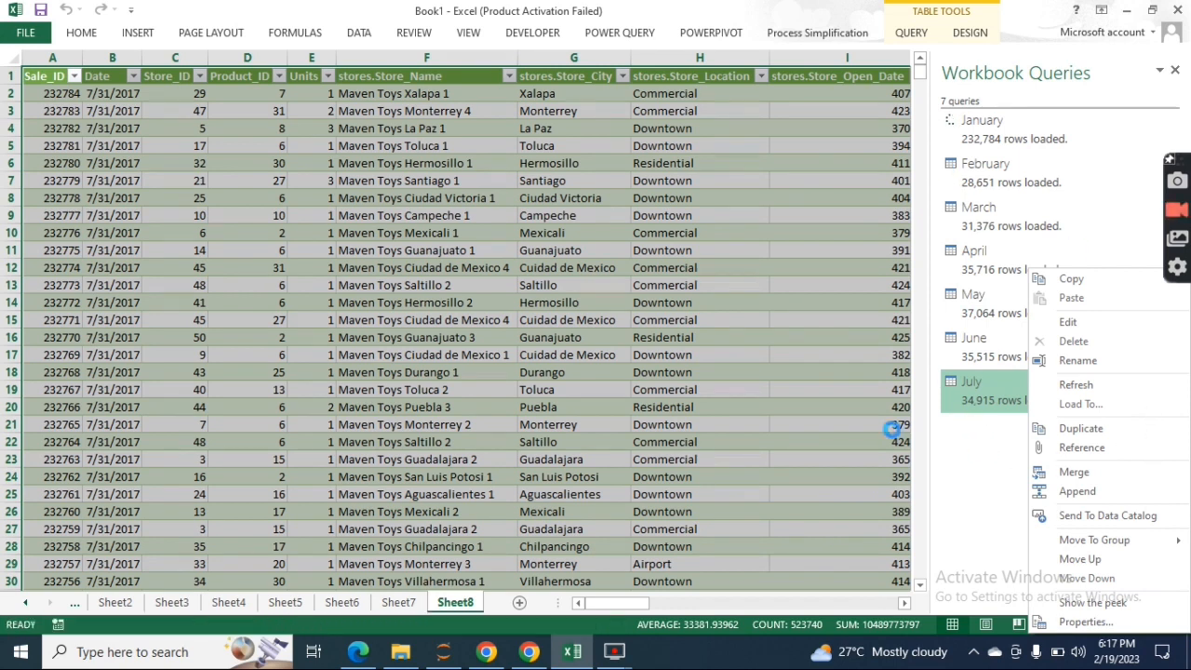
pyautogui.click(992, 443)
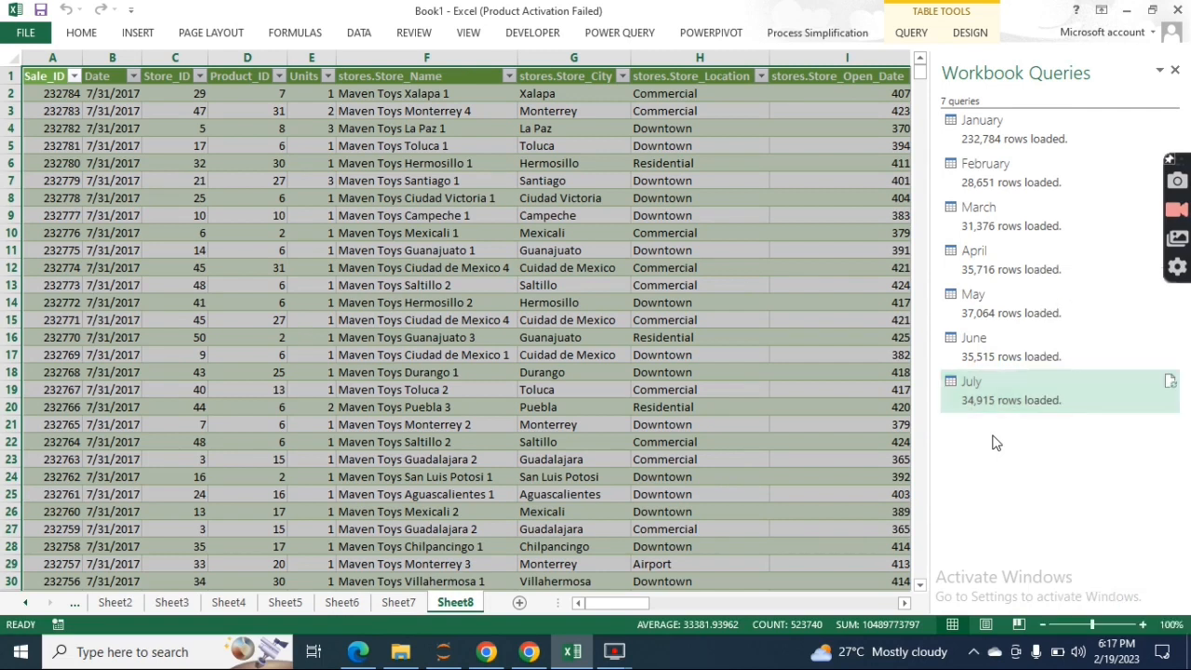
# - Change the July query's load setting to Only Create Connection and accept removing its table from the worksheet
pyautogui.rightClick(1171, 388)
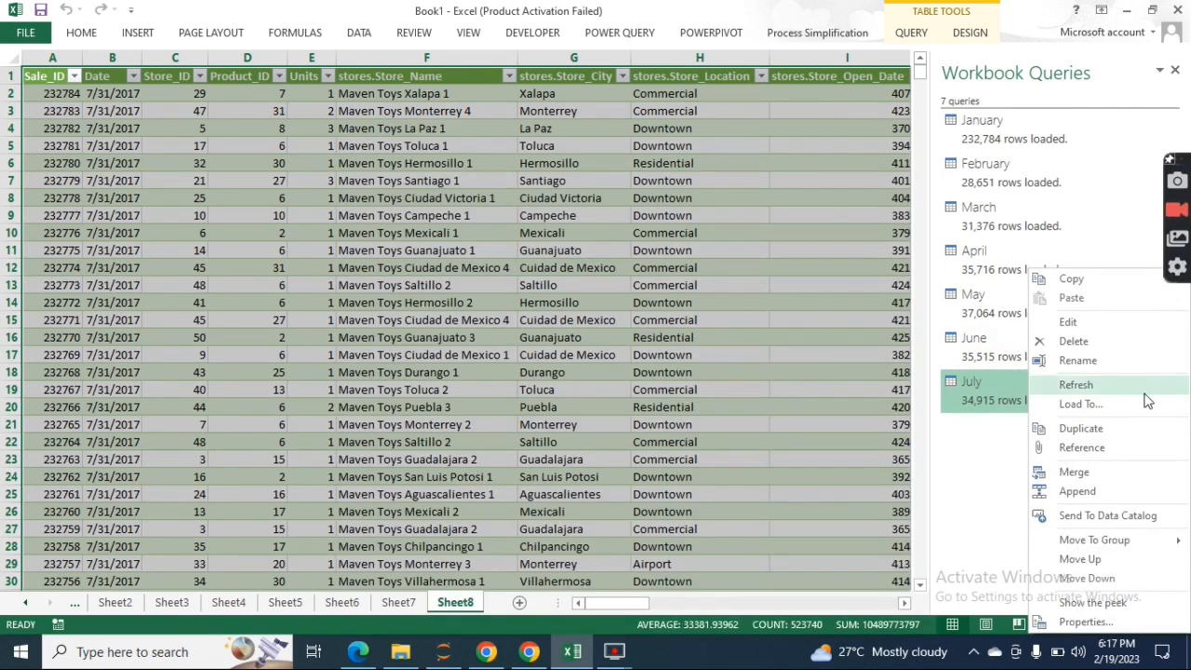
pyautogui.click(1081, 403)
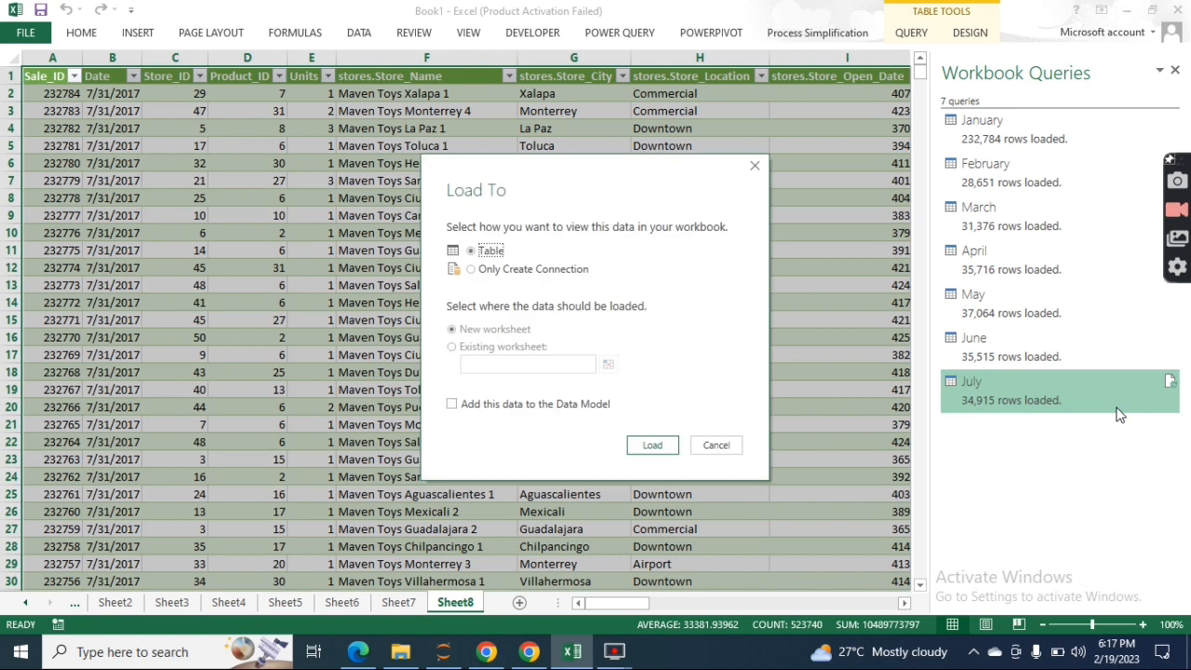
pyautogui.click(493, 271)
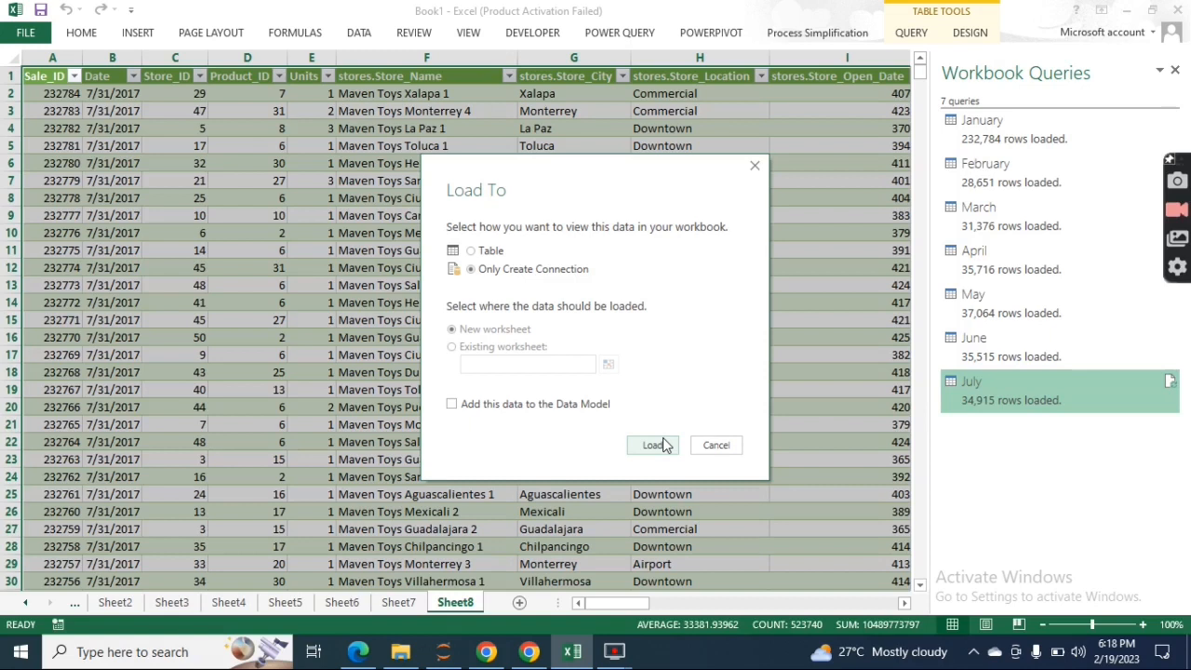
pyautogui.click(665, 445)
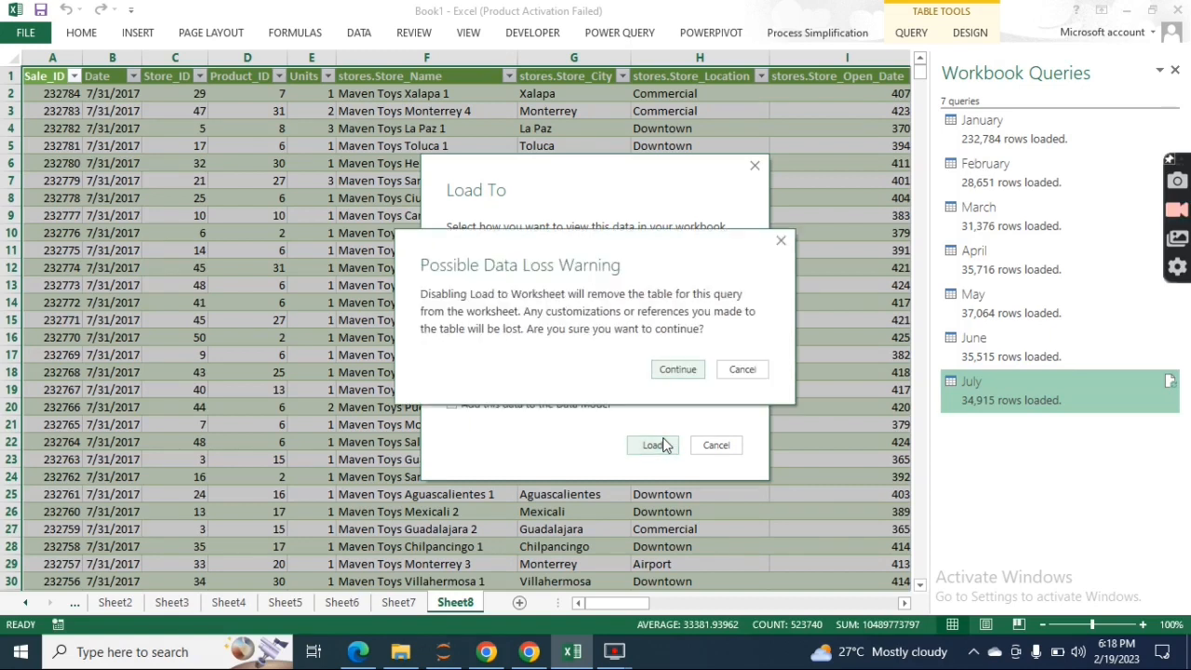
pyautogui.click(664, 365)
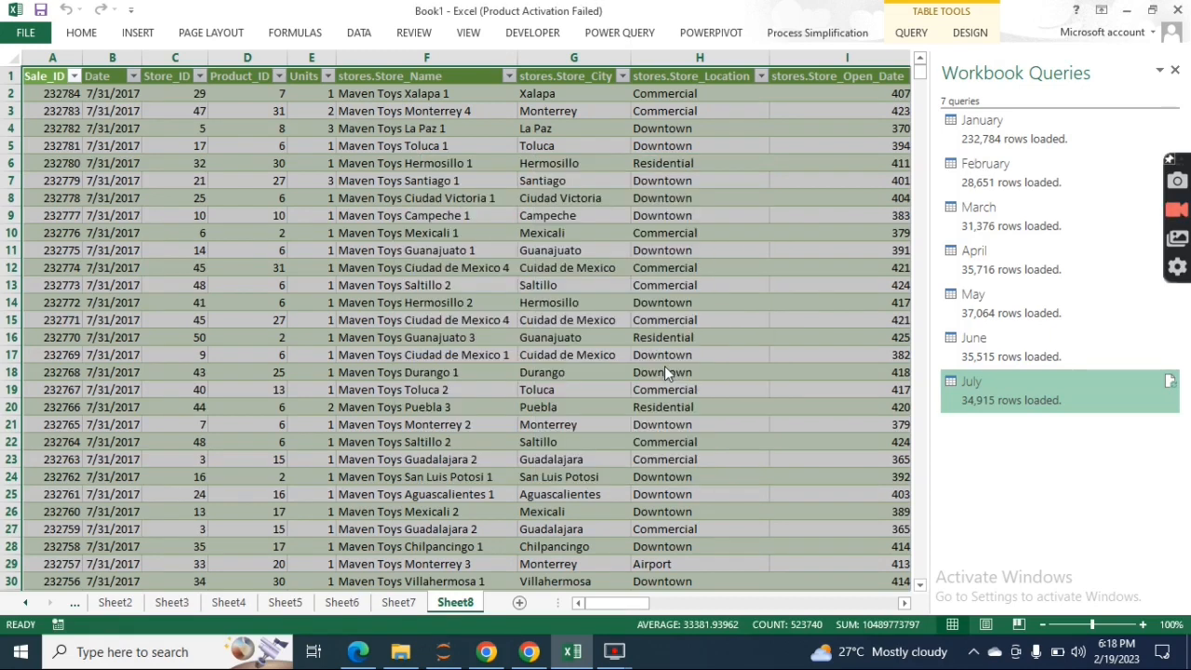
# - Look through the first worksheets of the workbook and return to Sheet2, which holds the January query's table
pyautogui.click(75, 601)
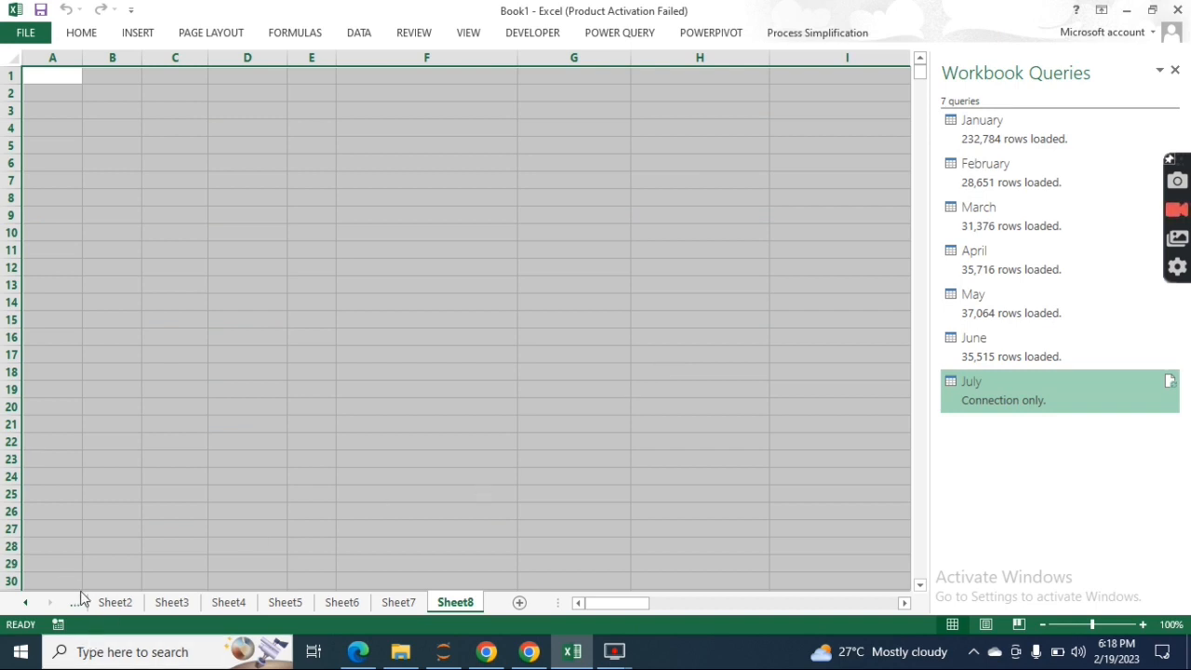
pyautogui.click(83, 603)
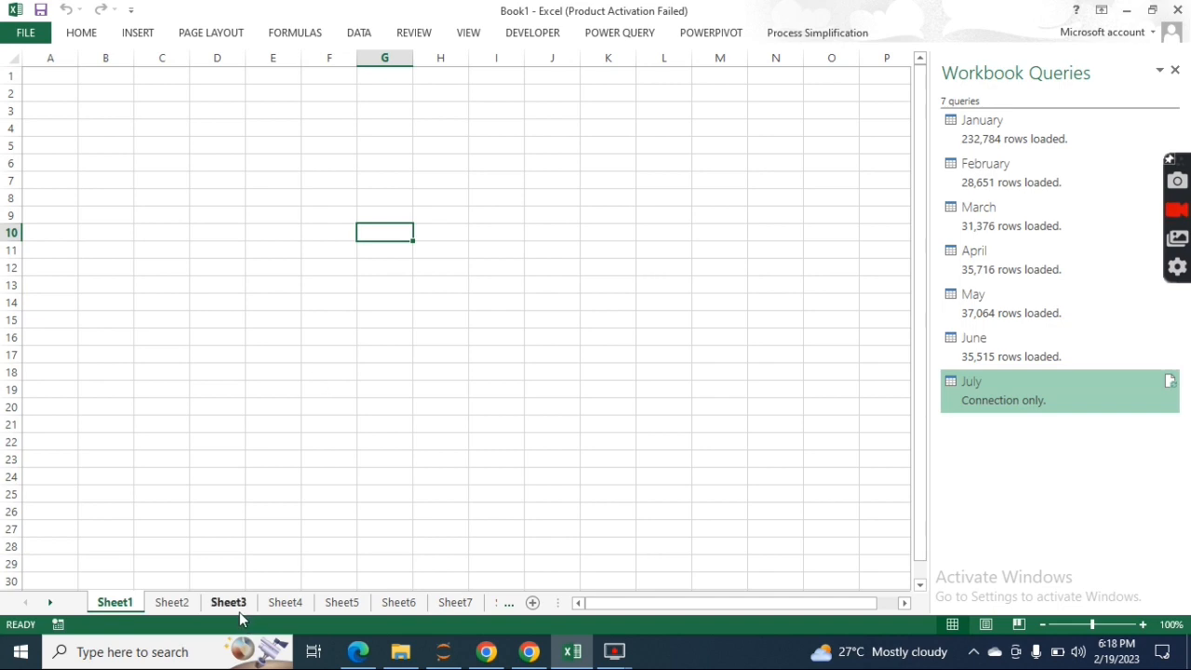
pyautogui.click(173, 603)
pyautogui.click(231, 603)
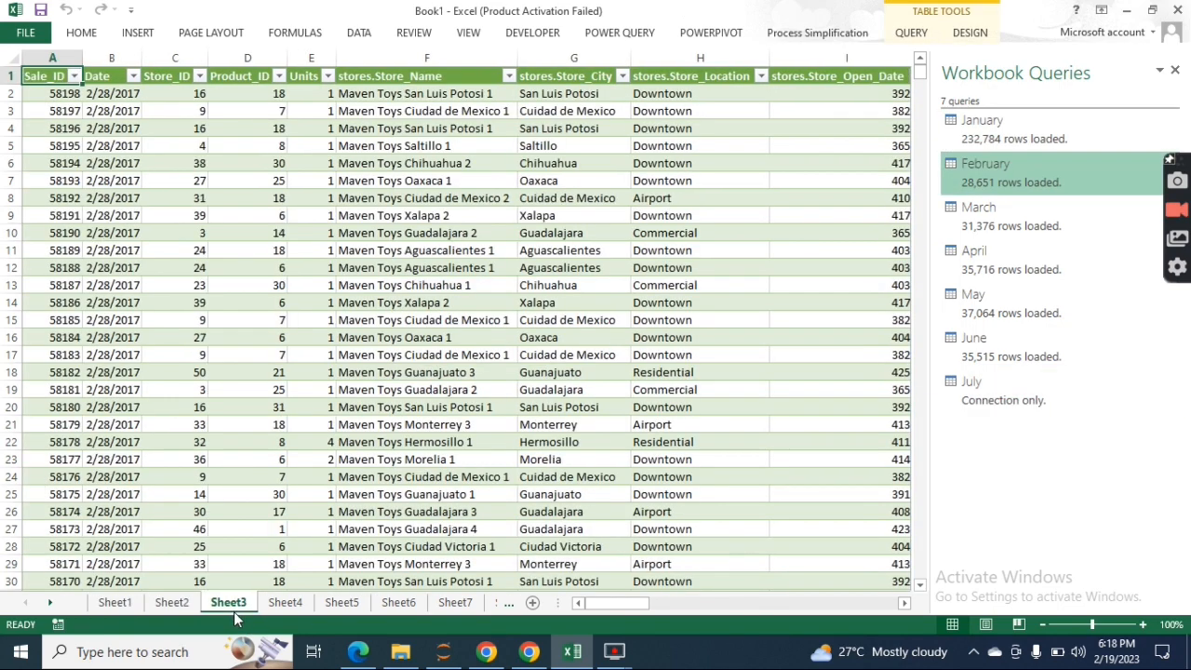
pyautogui.click(163, 603)
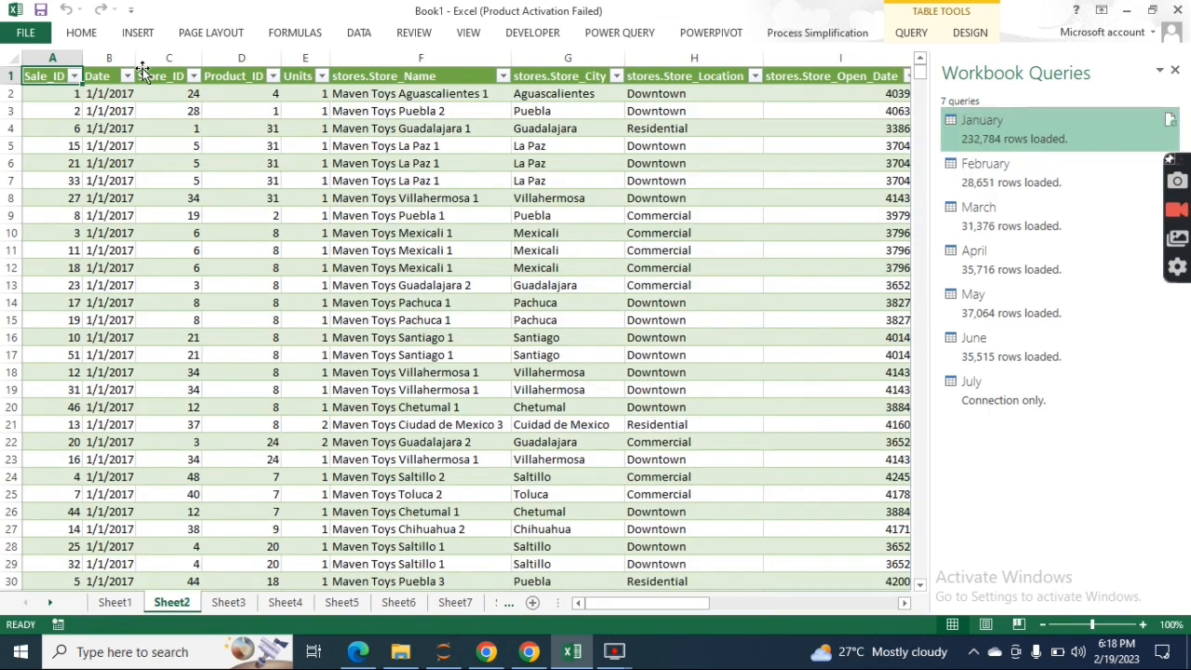
# - Check how far down the merged table on Sheet2 extends and which months its Date filter lists
pyautogui.click(171, 100)
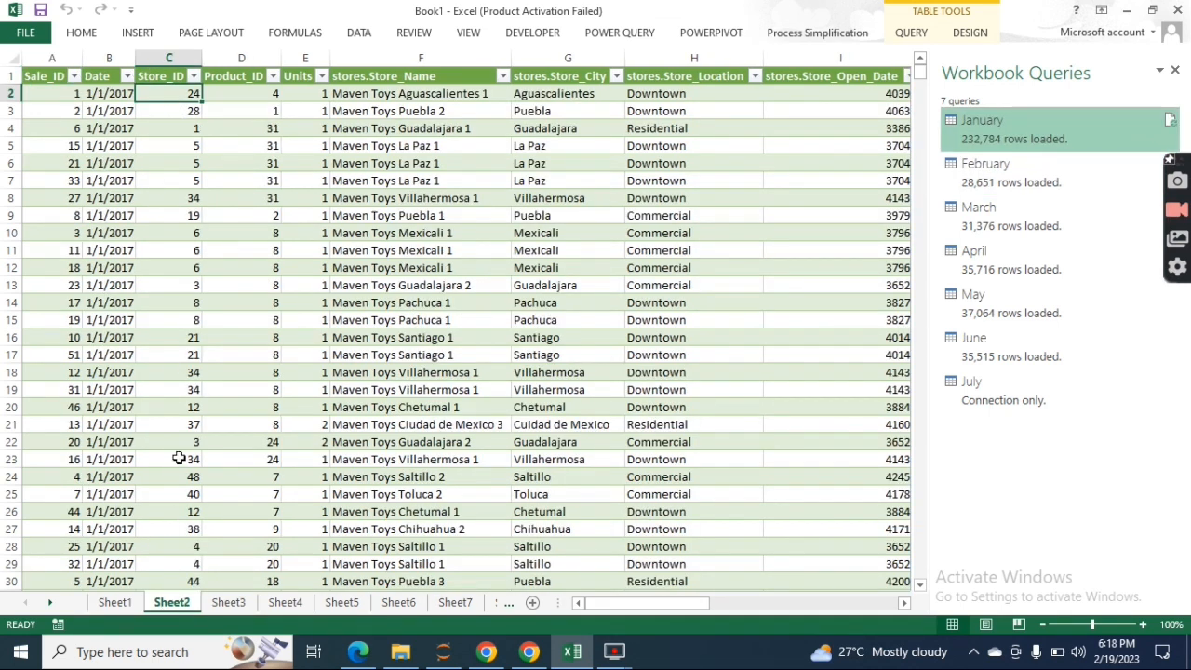
pyautogui.click(141, 406)
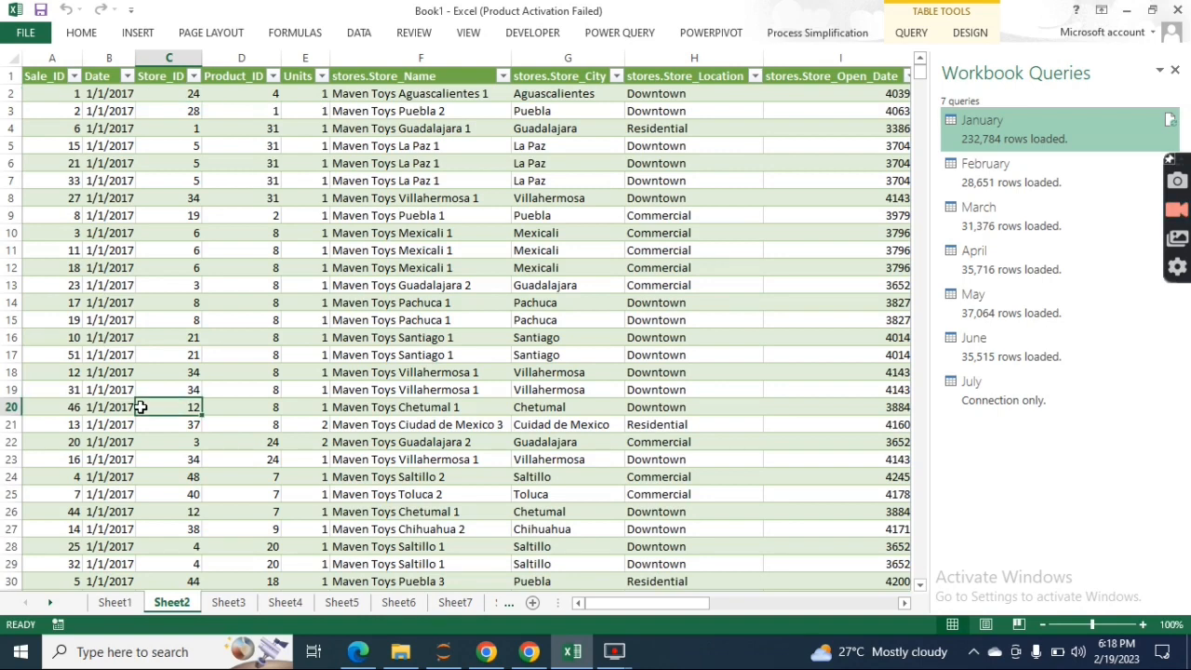
pyautogui.hotkey('ctrl', 'Left')
pyautogui.hotkey('ctrl', 'Down')
pyautogui.hotkey('ctrl', 'Down')
pyautogui.hotkey('ctrl', 'Up')
pyautogui.hotkey('ctrl', 'Up')
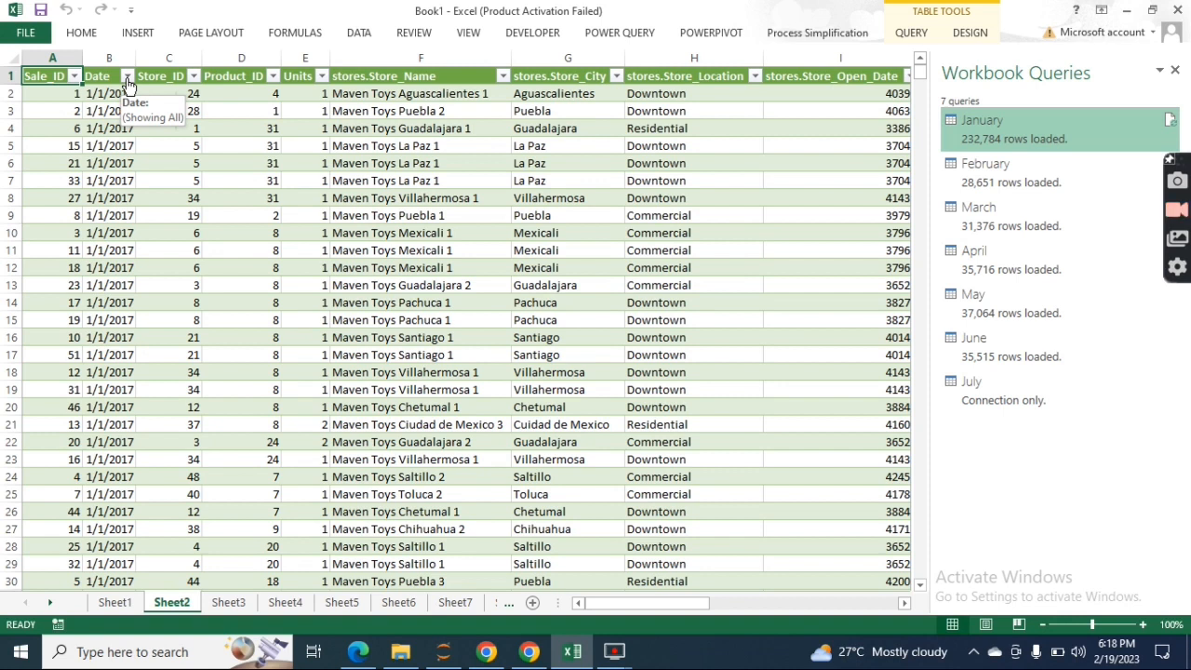
pyautogui.click(128, 78)
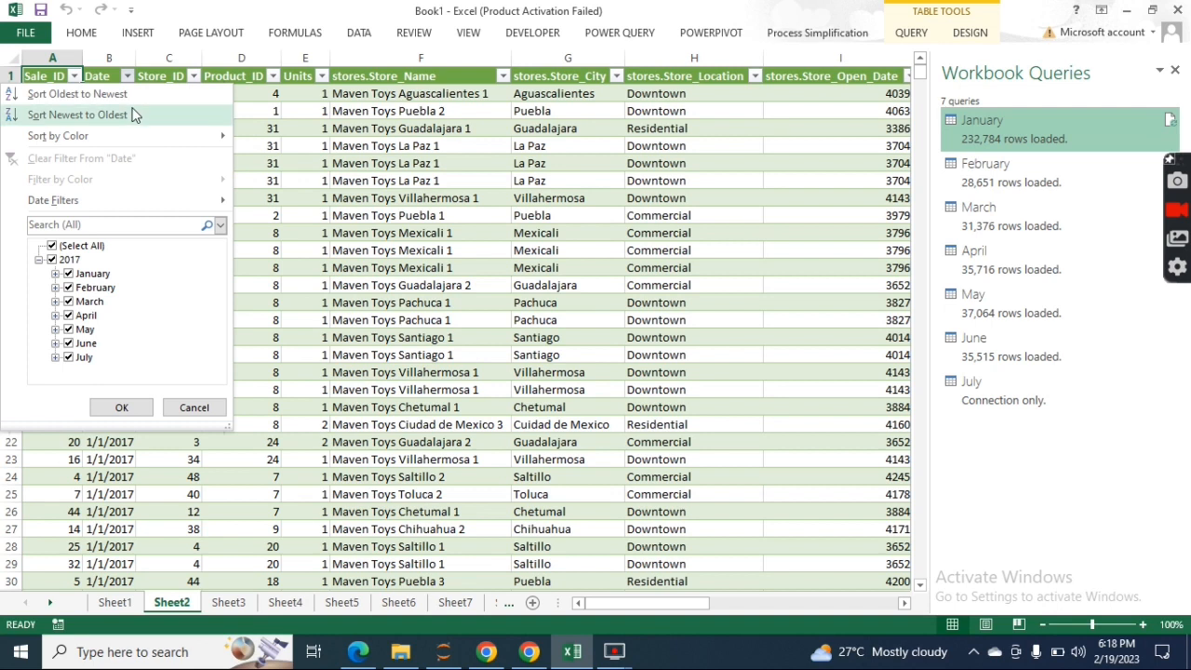
pyautogui.click(104, 259)
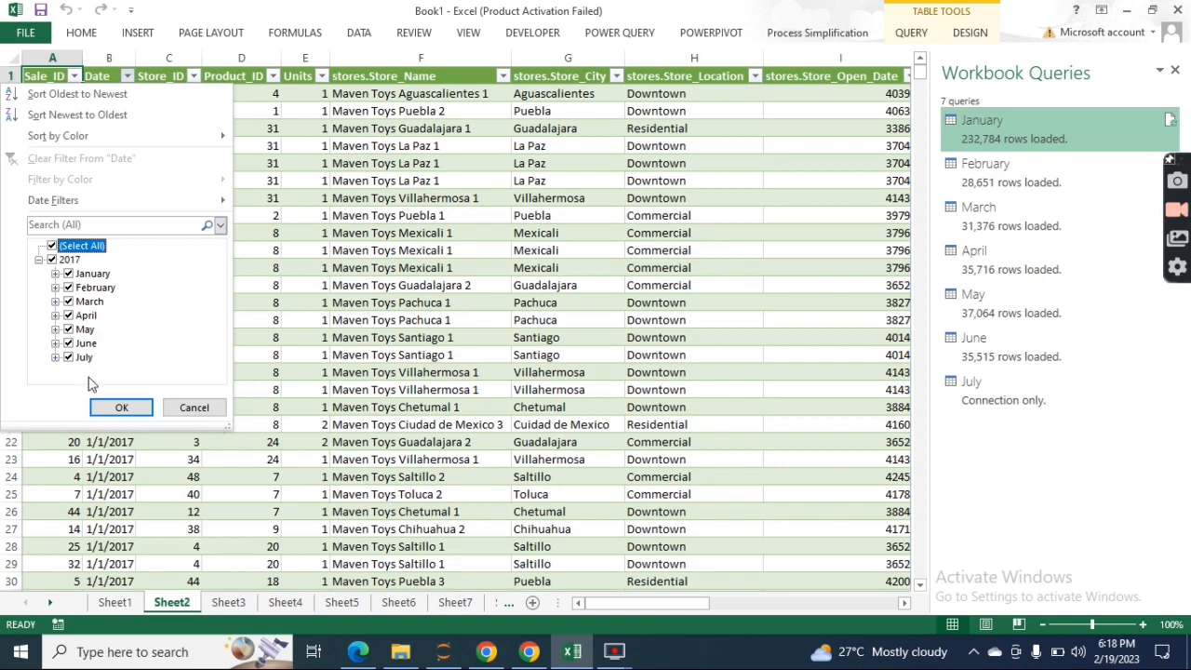
pyautogui.click(278, 330)
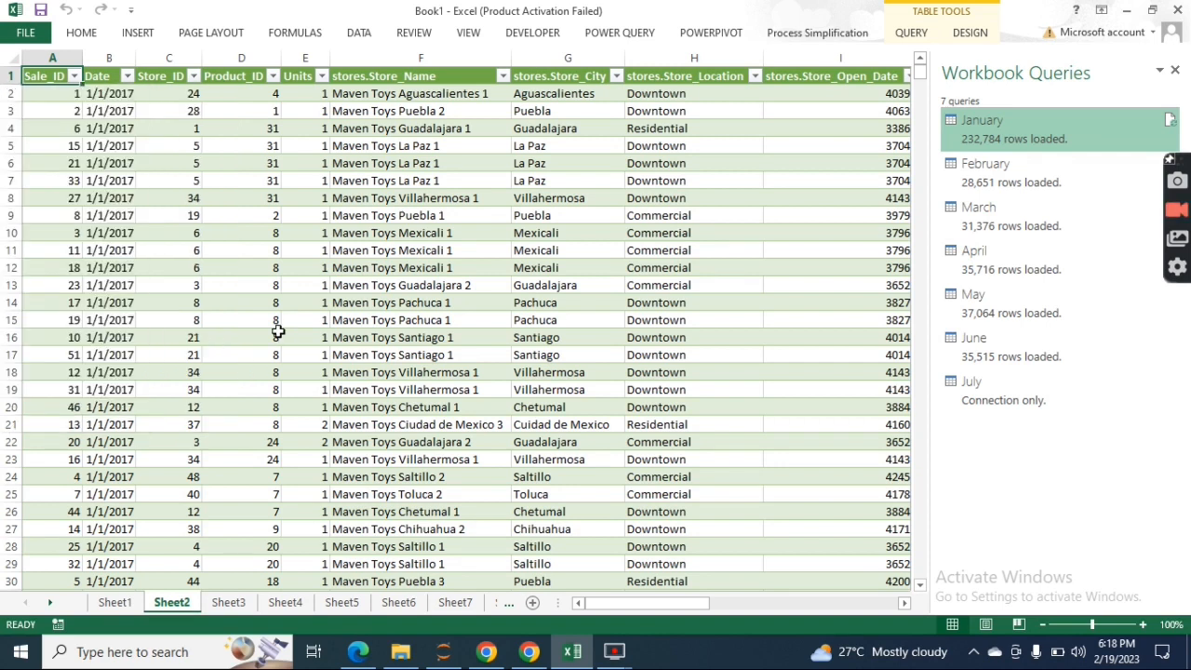
# - Inspect the outer edges of the merged table on Sheet2 and select the whole table from the Sale_ID header
pyautogui.click(277, 330)
pyautogui.hotkey('ctrl', 'Right')
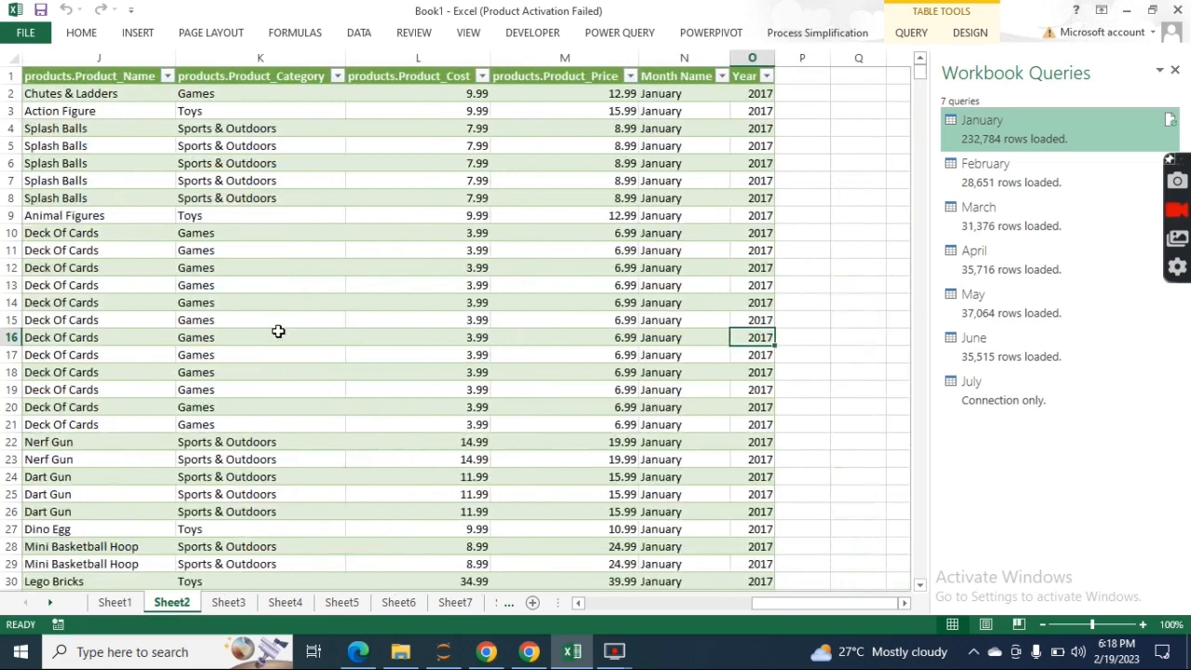
pyautogui.hotkey('ctrl', 'Down')
pyautogui.hotkey('ctrl', 'Left')
pyautogui.hotkey('ctrl', 'Up')
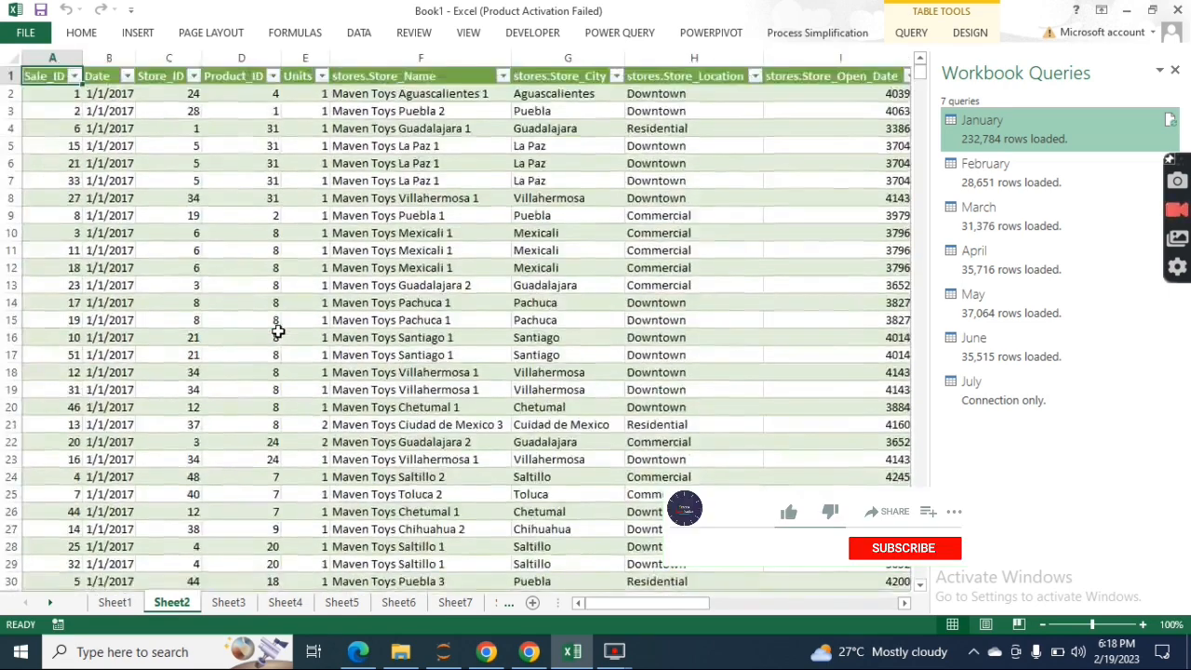
pyautogui.hotkey('ctrl', 'shift', 'Right')
pyautogui.hotkey('ctrl', 'shift', 'Down')
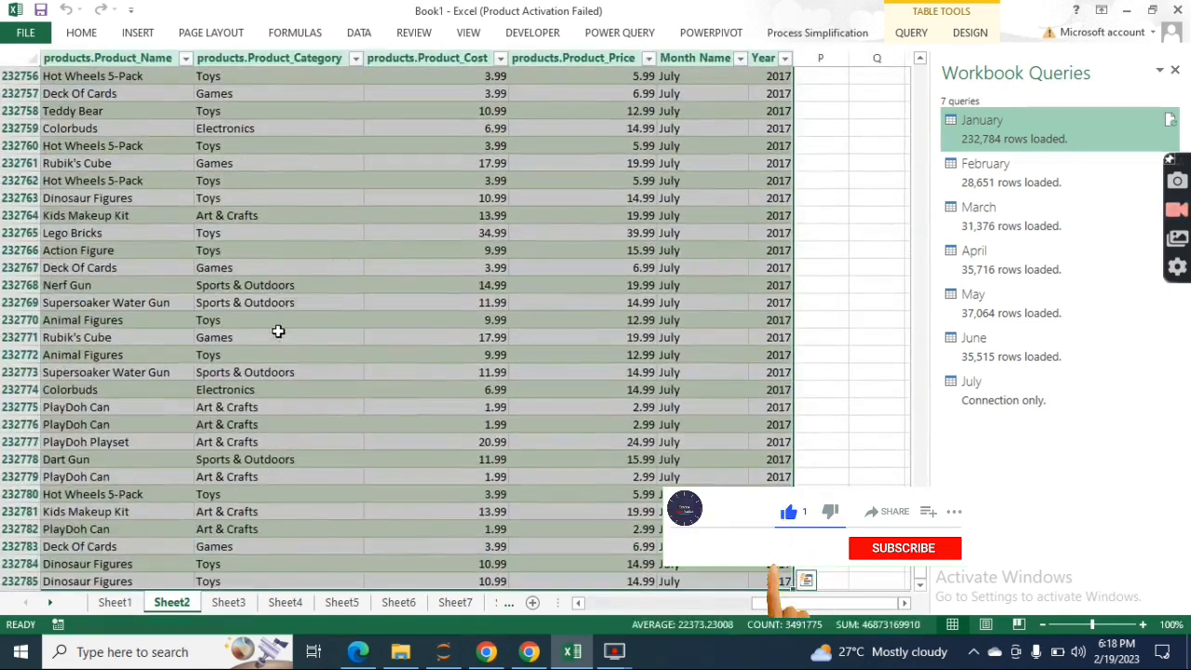